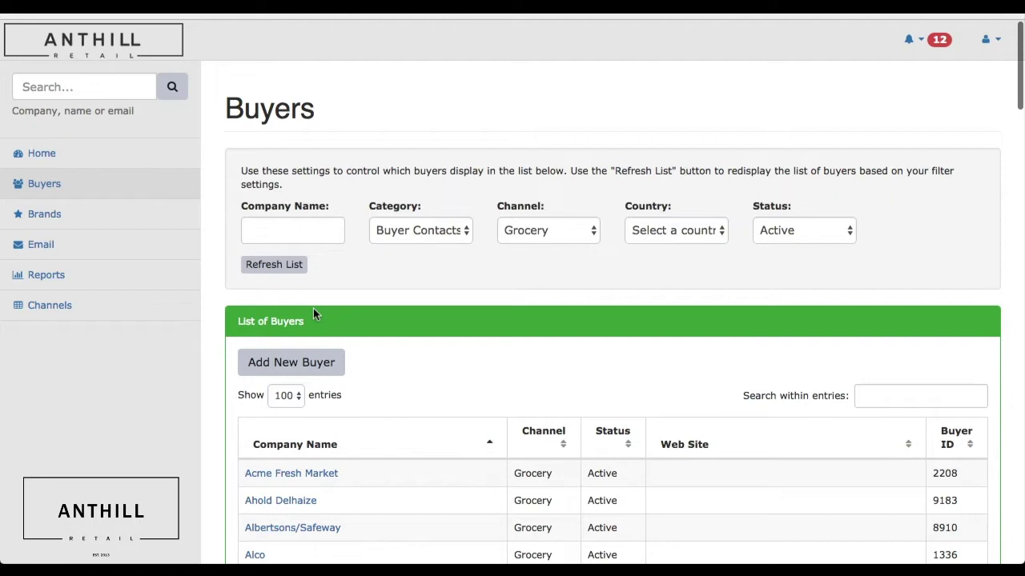
# Skim the list of active grocery buyers and review the options available in the Channel filter without changing it.
pyautogui.scroll(-9, 313, 315)
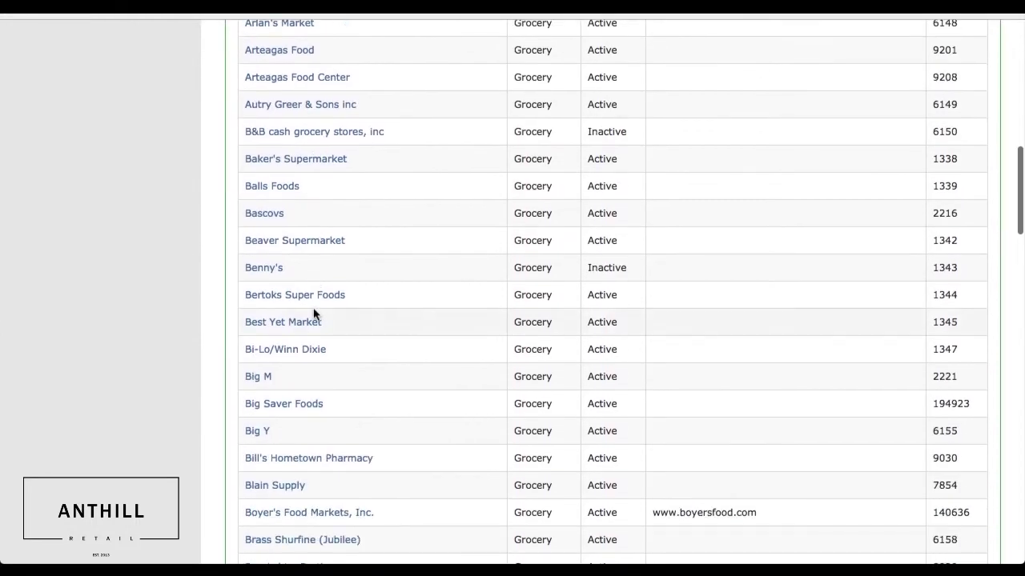
pyautogui.scroll(7, 313, 314)
pyautogui.scroll(3, 313, 314)
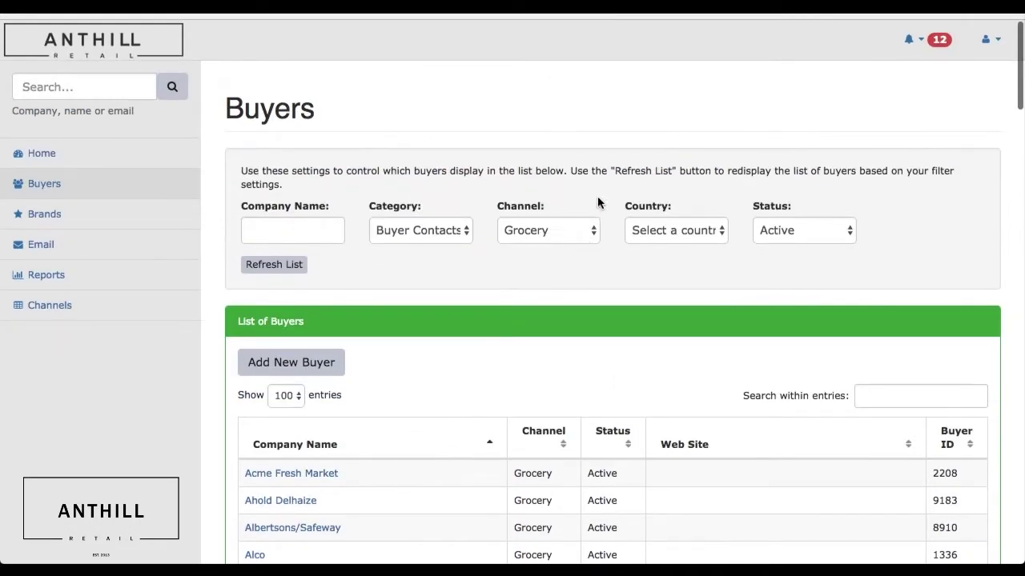
pyautogui.click(592, 226)
pyautogui.scroll(15, 593, 230)
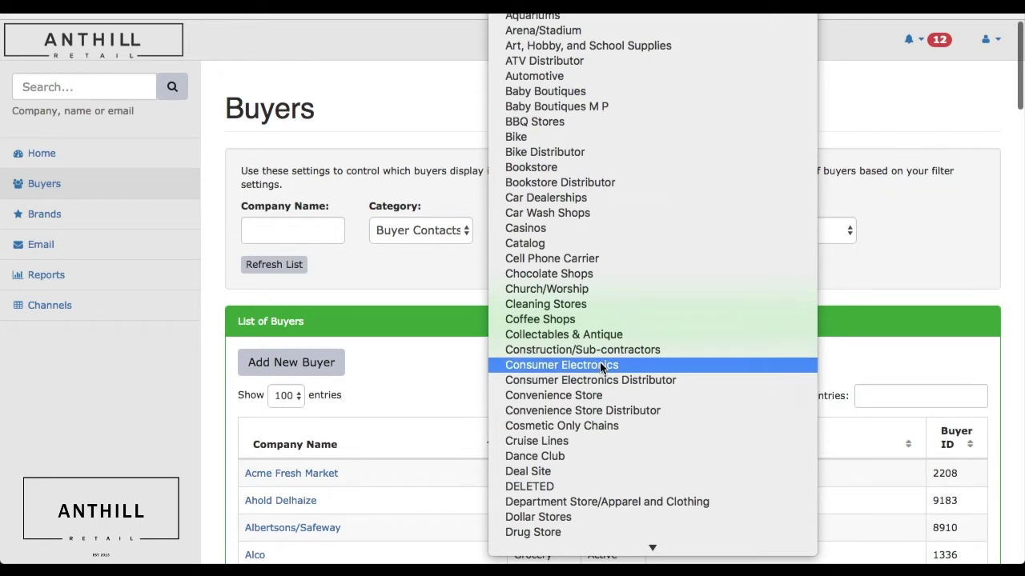
pyautogui.click(393, 300)
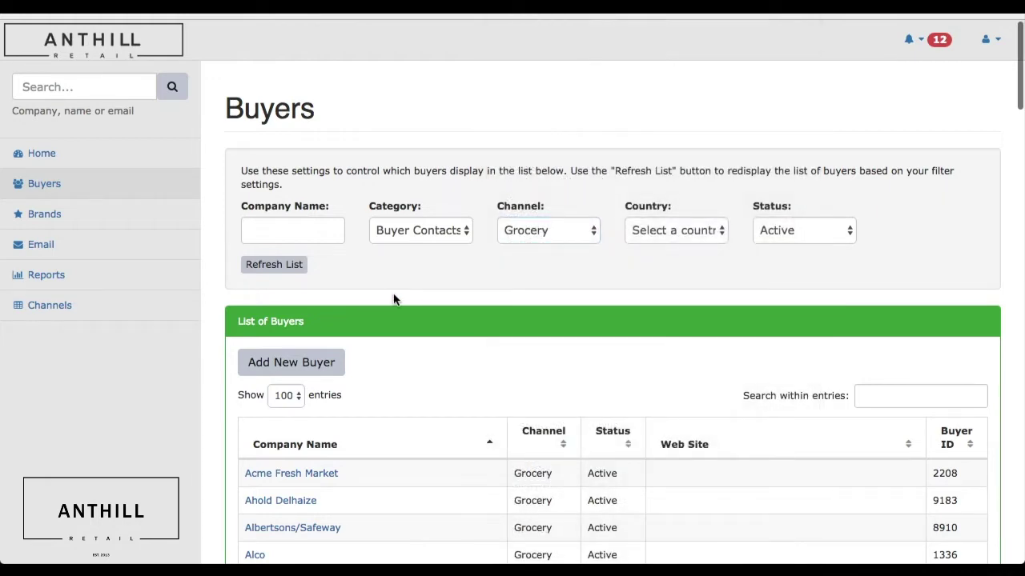
# Look through the full first page of grocery buyers and open the Ahold Delhaize buyer record.
pyautogui.scroll(-3, 393, 299)
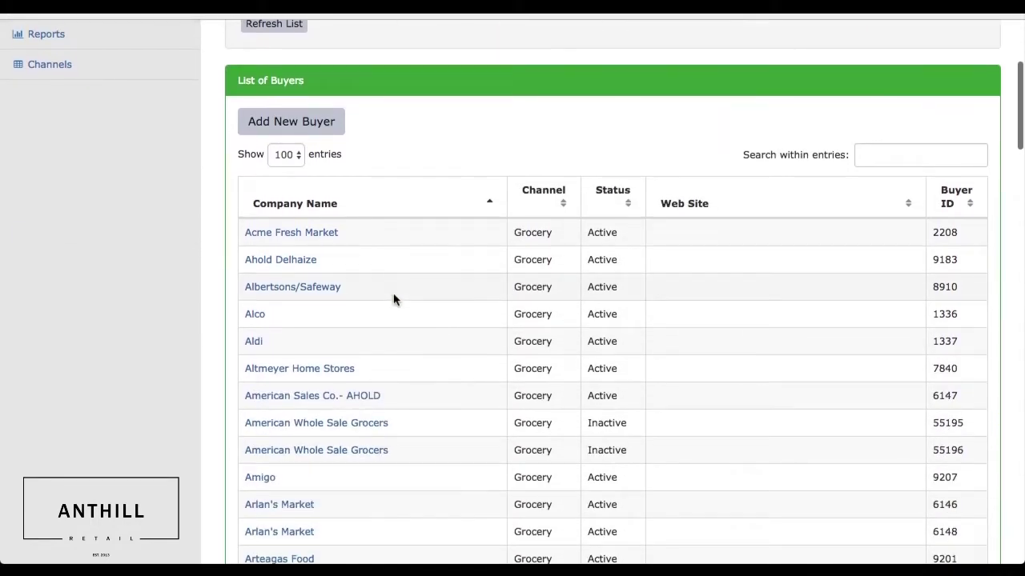
pyautogui.scroll(-10, 393, 300)
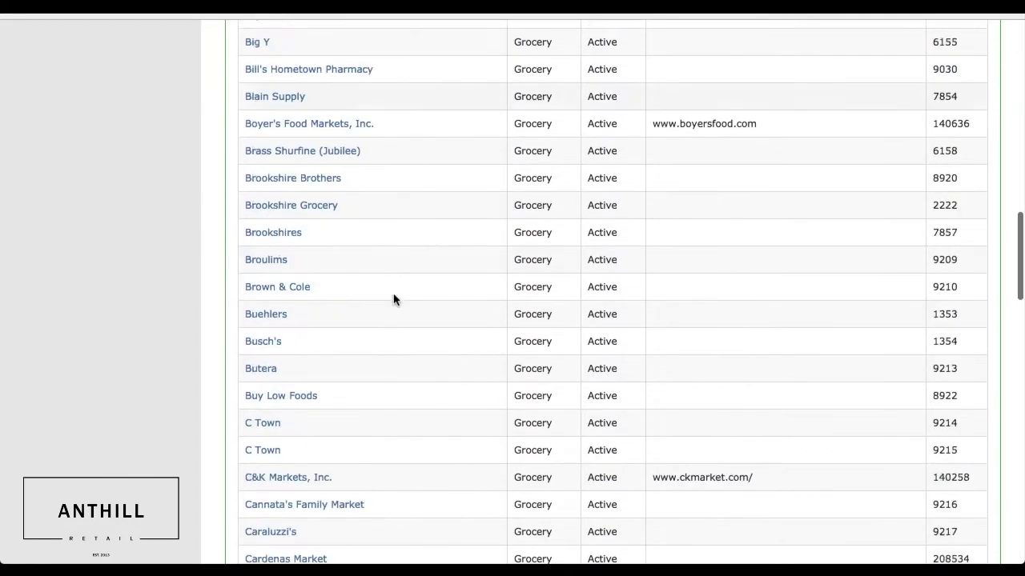
pyautogui.scroll(-20, 393, 299)
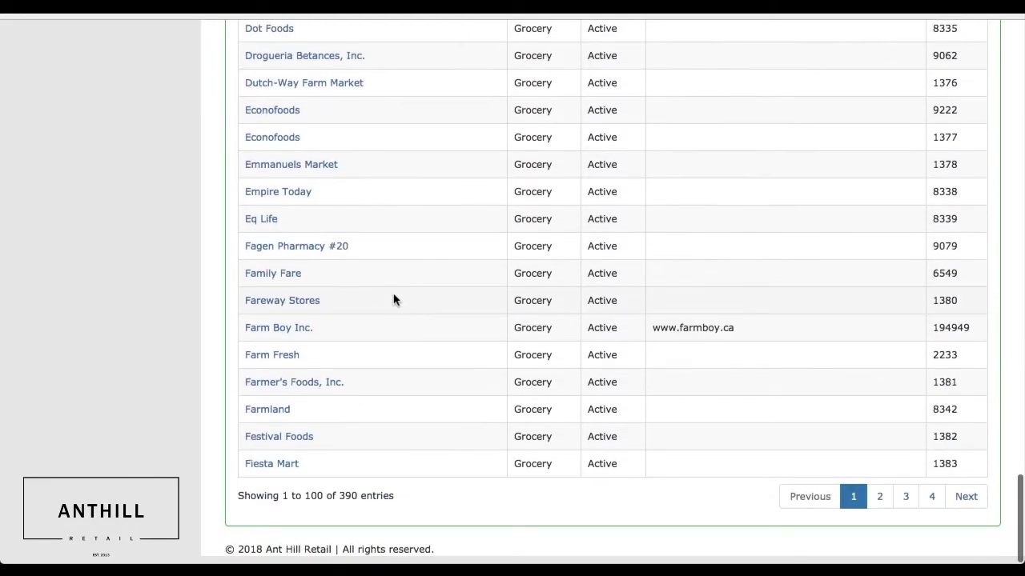
pyautogui.press('Home')
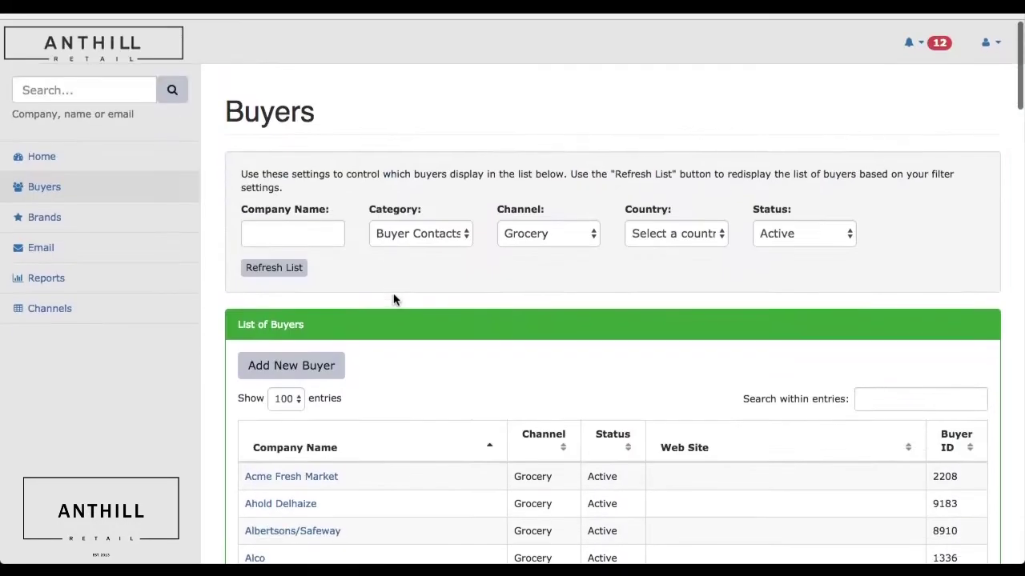
pyautogui.scroll(-3, 393, 299)
pyautogui.click(298, 318)
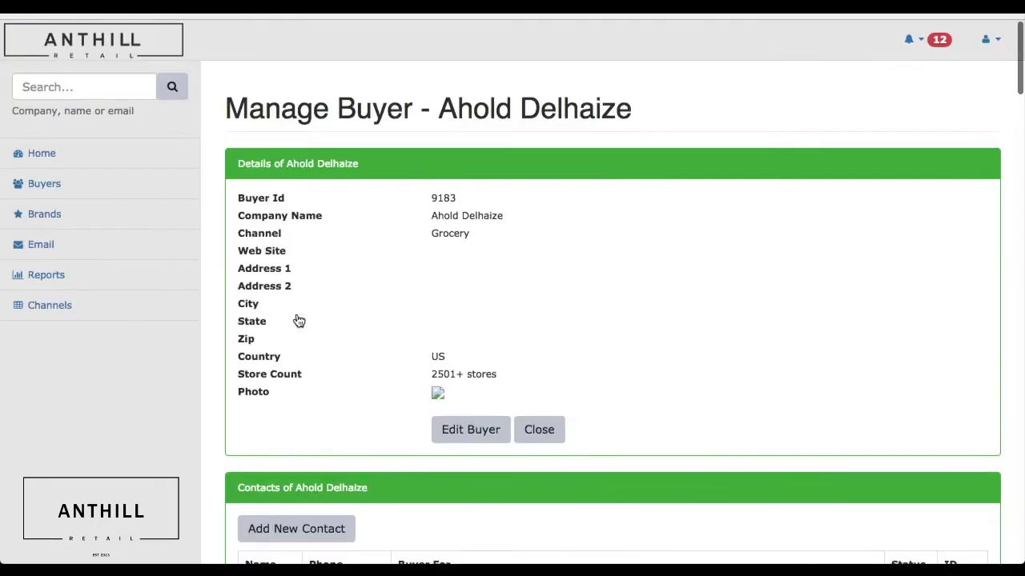
# Examine the Ahold Delhaize contacts, including the product categories each one buys for and their statuses.
pyautogui.scroll(-1, 298, 320)
pyautogui.scroll(-3, 298, 320)
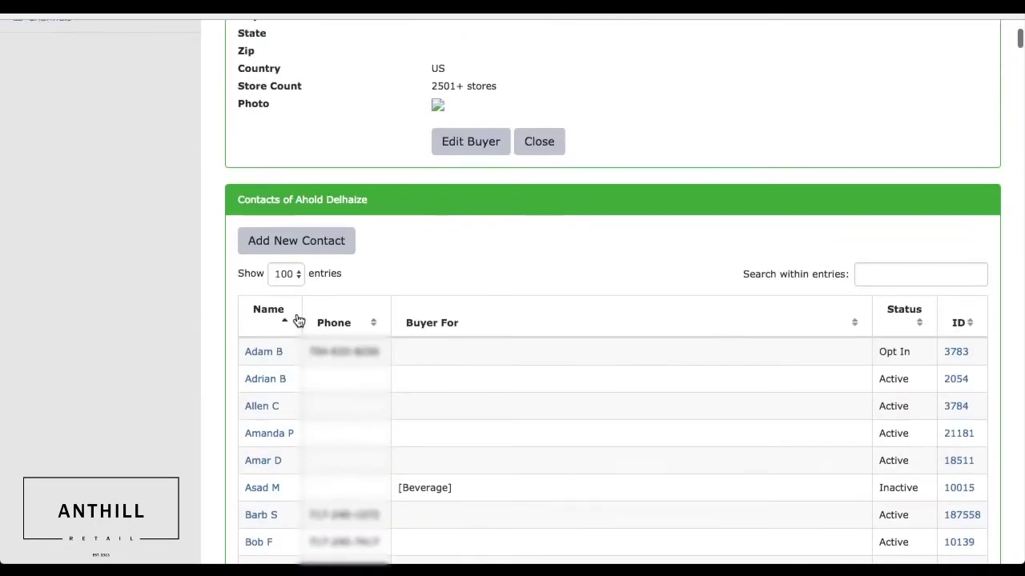
pyautogui.scroll(-4, 298, 320)
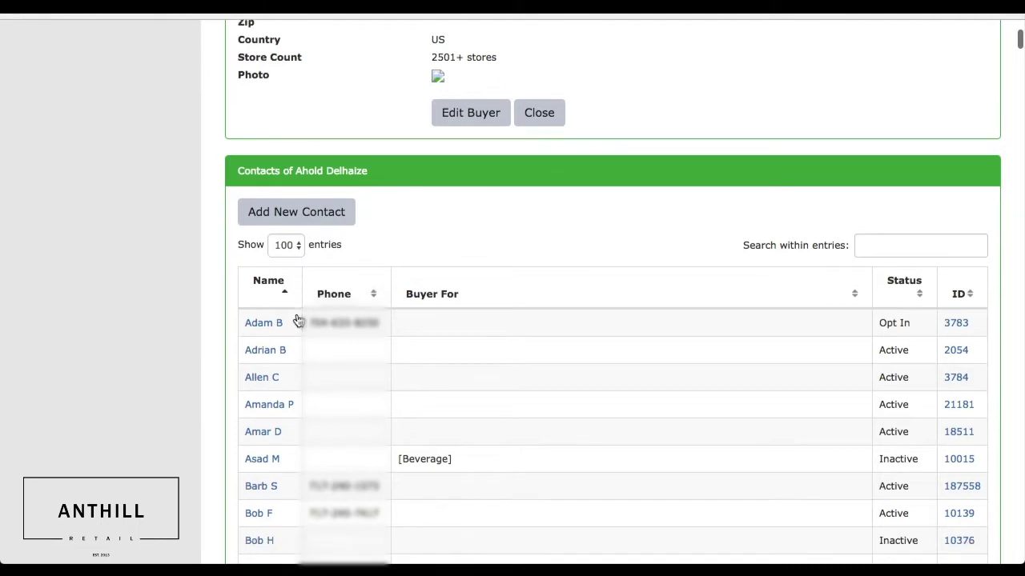
pyautogui.scroll(-1, 298, 320)
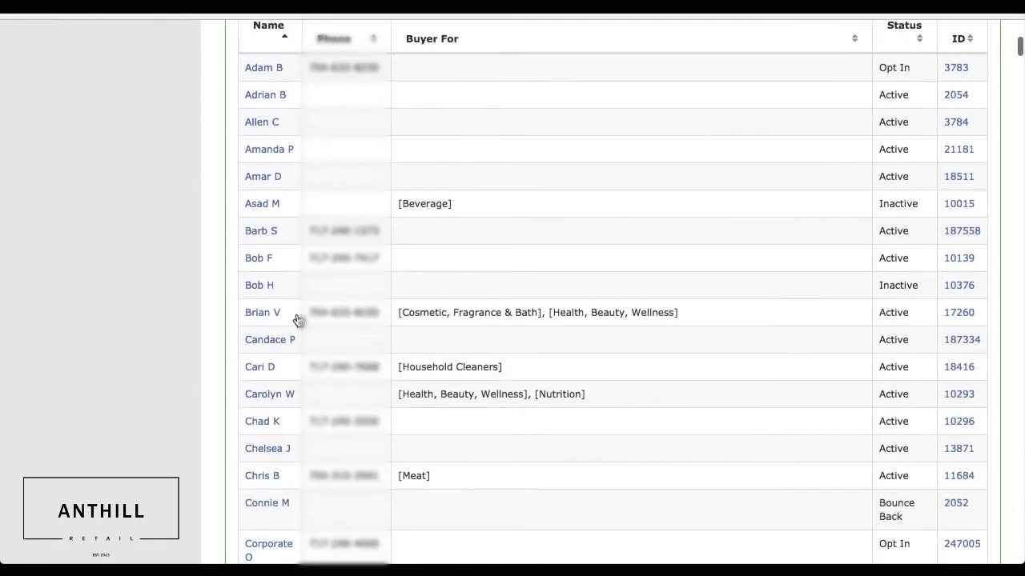
pyautogui.scroll(-1, 298, 320)
pyautogui.scroll(-1, 298, 320)
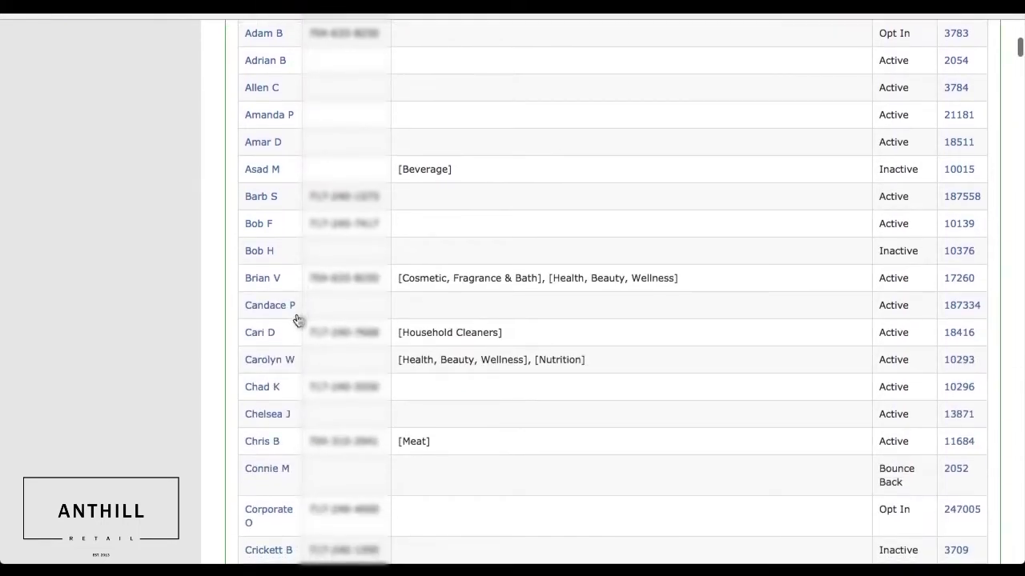
pyautogui.scroll(-1, 298, 320)
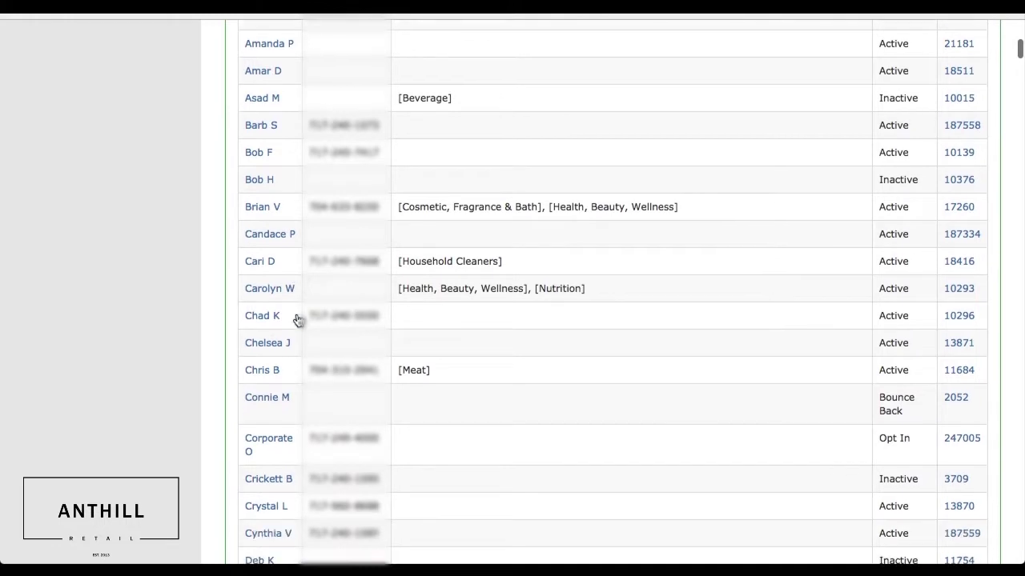
pyautogui.scroll(-5, 298, 320)
pyautogui.scroll(-4, 298, 320)
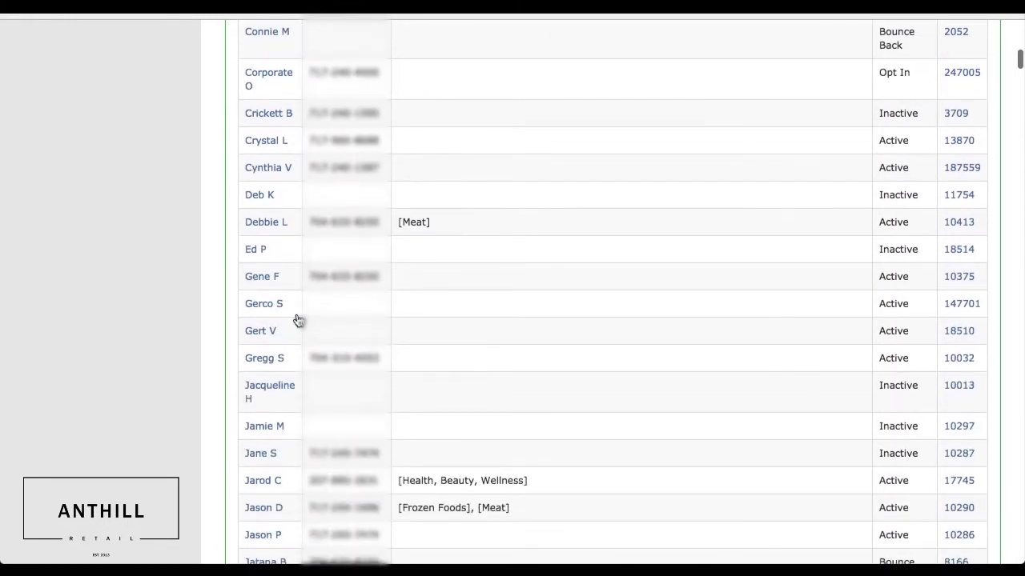
pyautogui.scroll(-3, 298, 320)
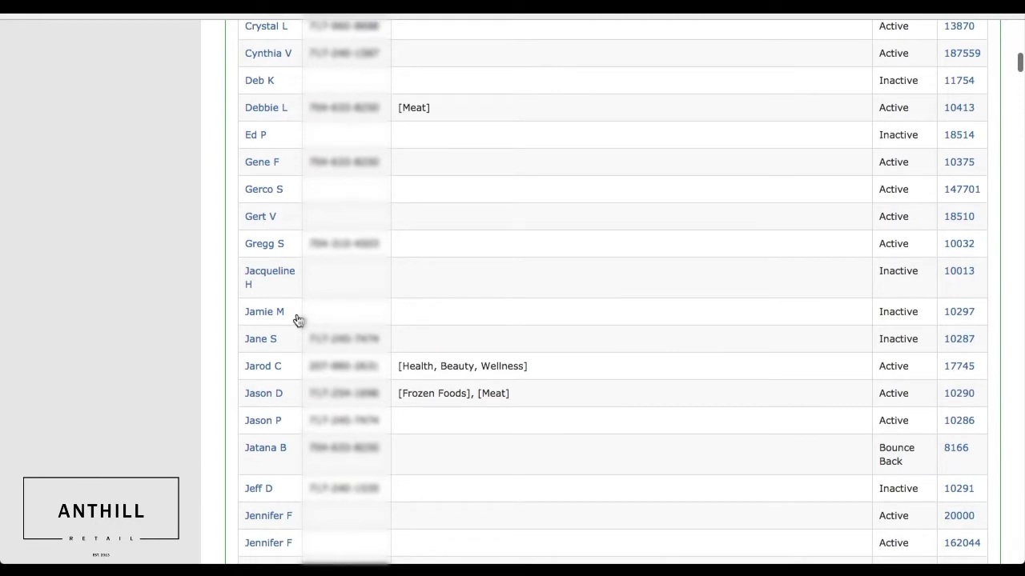
pyautogui.scroll(-16, 297, 320)
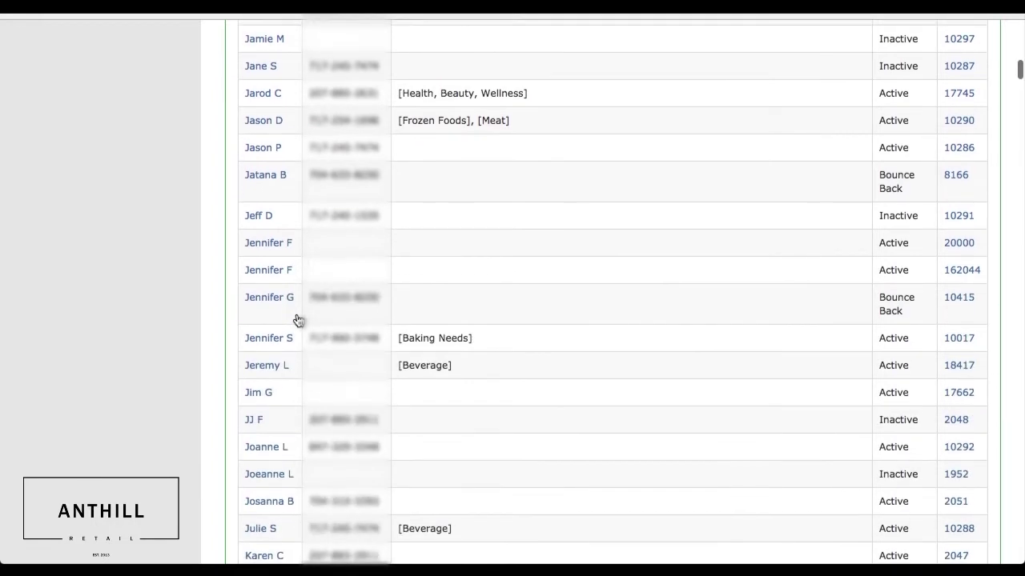
pyautogui.scroll(-4, 297, 321)
pyautogui.scroll(-20, 297, 320)
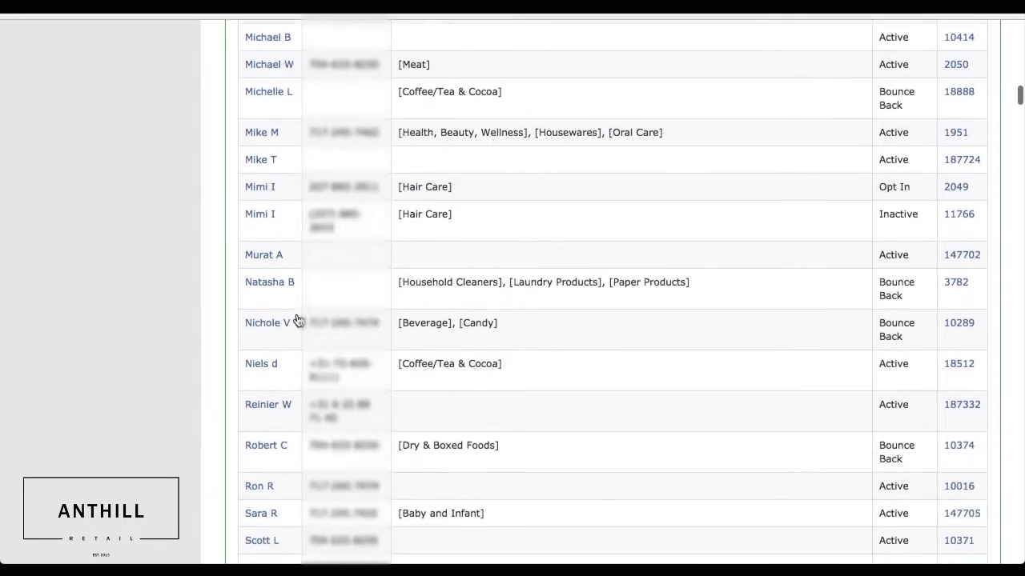
# Review the distributors and the note history recorded for Ahold Delhaize.
pyautogui.scroll(-6, 298, 320)
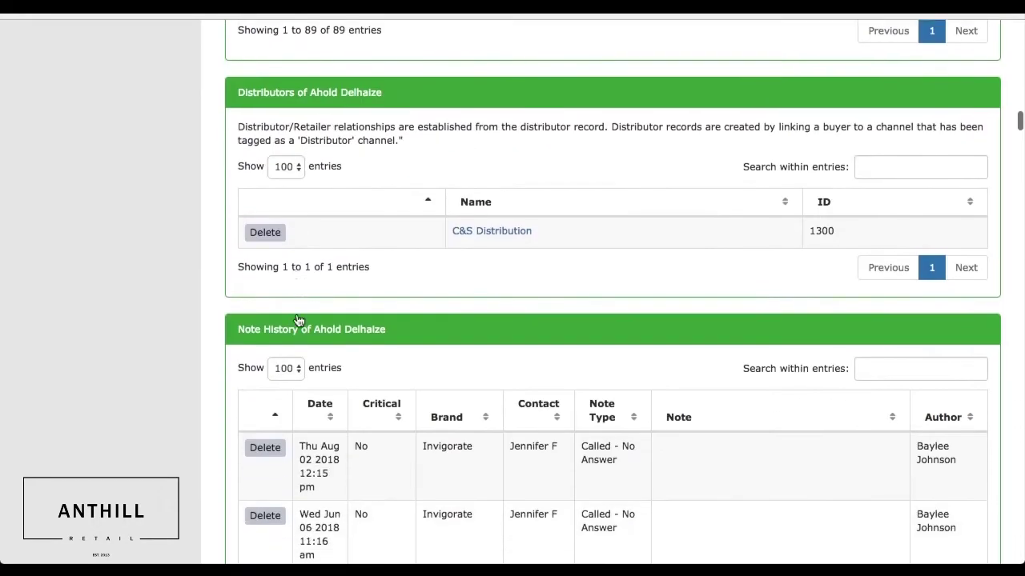
pyautogui.scroll(-18, 298, 320)
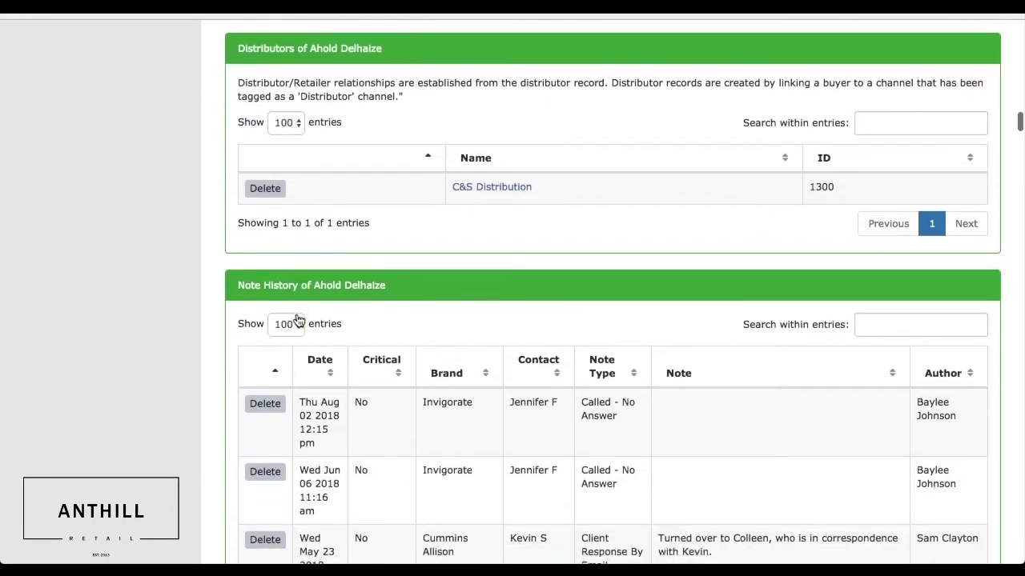
pyautogui.scroll(-20, 297, 320)
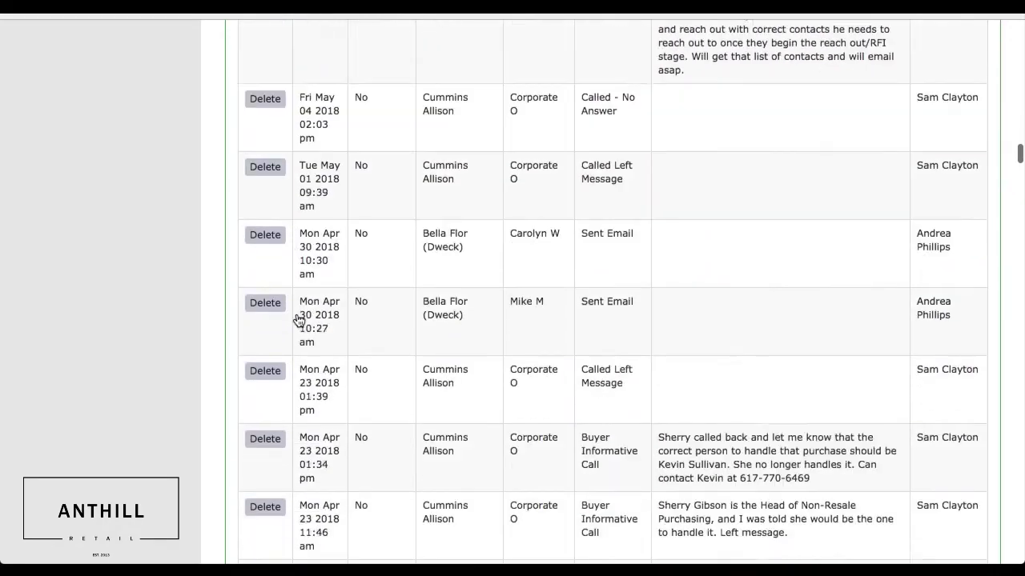
pyautogui.scroll(-20, 296, 317)
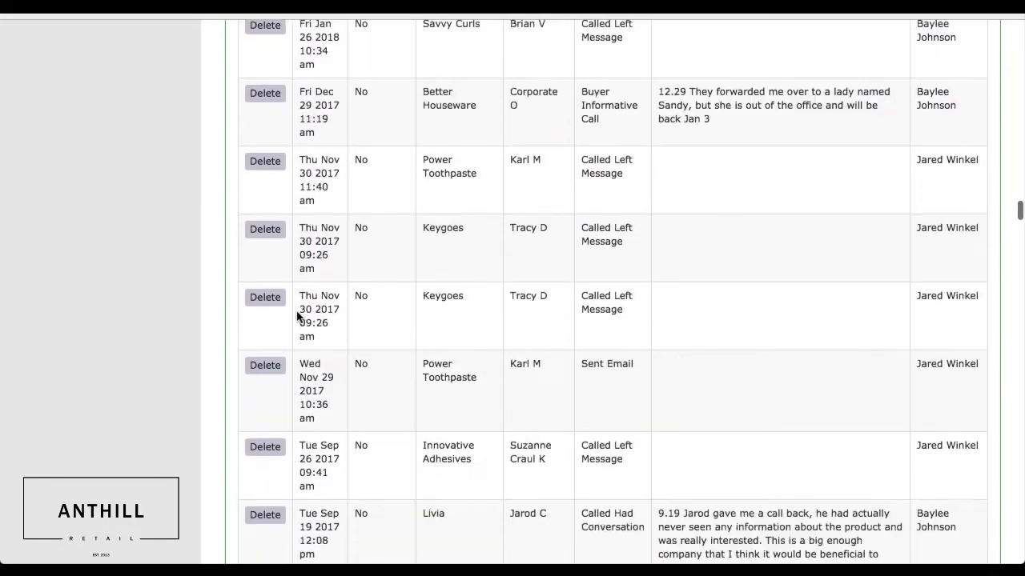
# Open the profile of the Hair Care contact with Opt In status at Ahold Delhaize and review its details.
pyautogui.scroll(20, 296, 316)
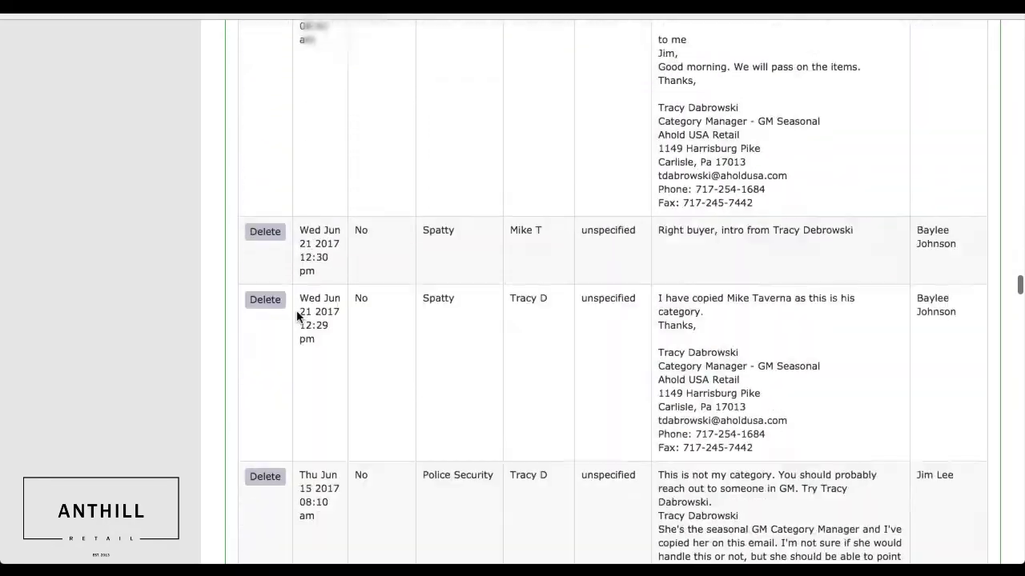
pyautogui.scroll(5, 296, 316)
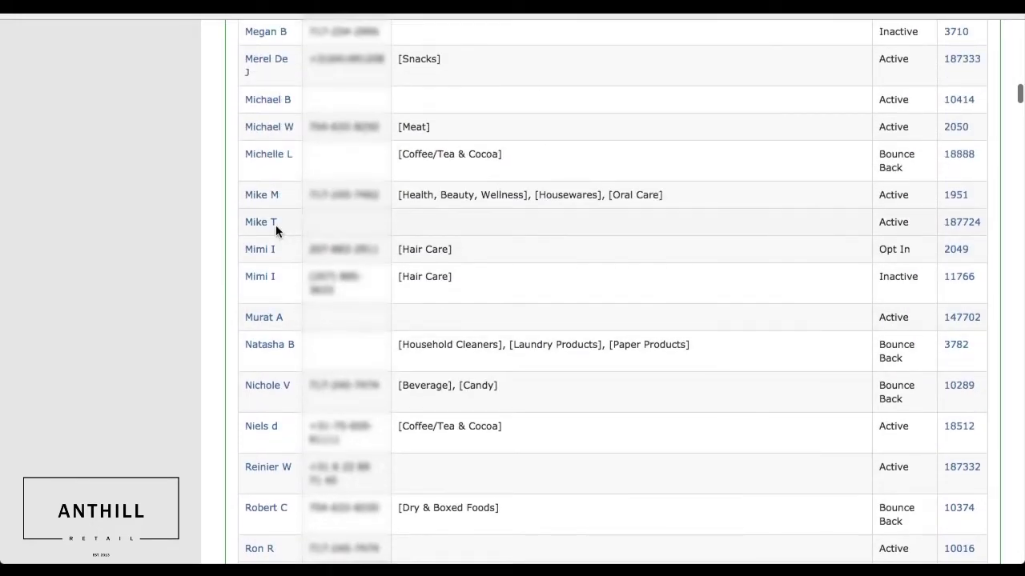
pyautogui.click(269, 244)
pyautogui.scroll(-2, 264, 254)
pyautogui.scroll(-2, 267, 256)
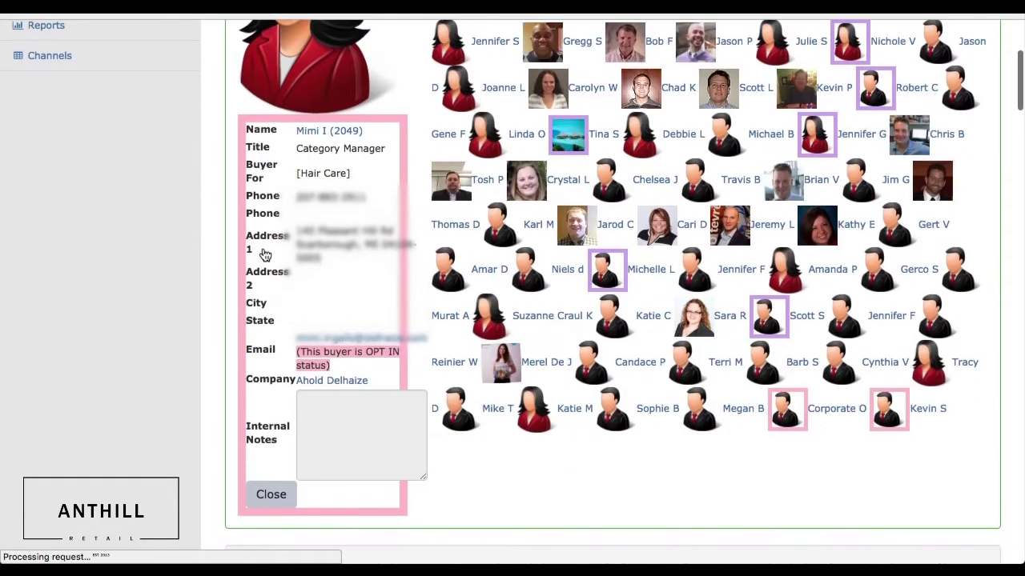
pyautogui.scroll(3, 480, 232)
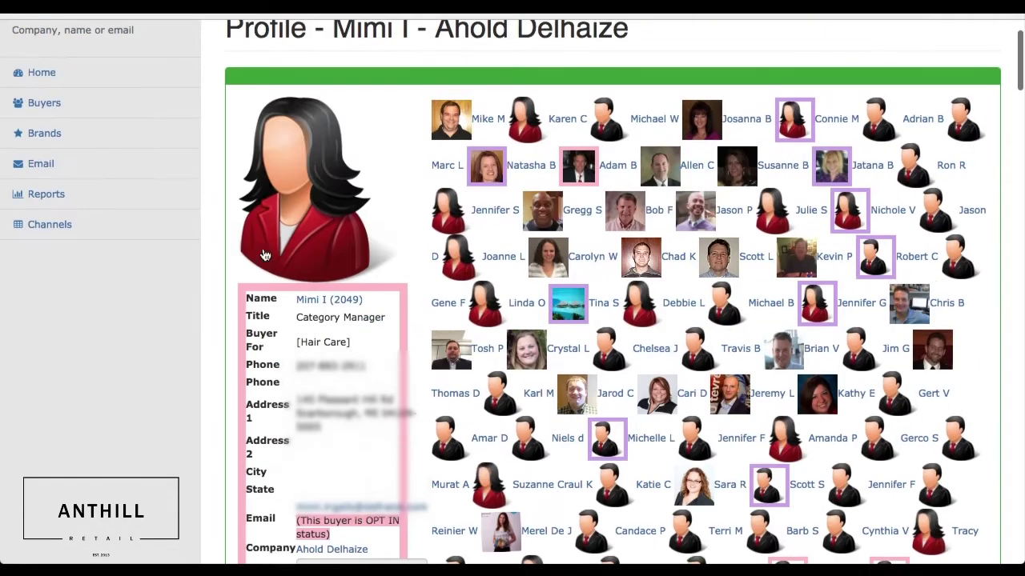
# Open the profile of another Ahold Delhaize contact from the third row of colleagues and start a new history note.
pyautogui.click(659, 211)
pyautogui.scroll(-10, 663, 220)
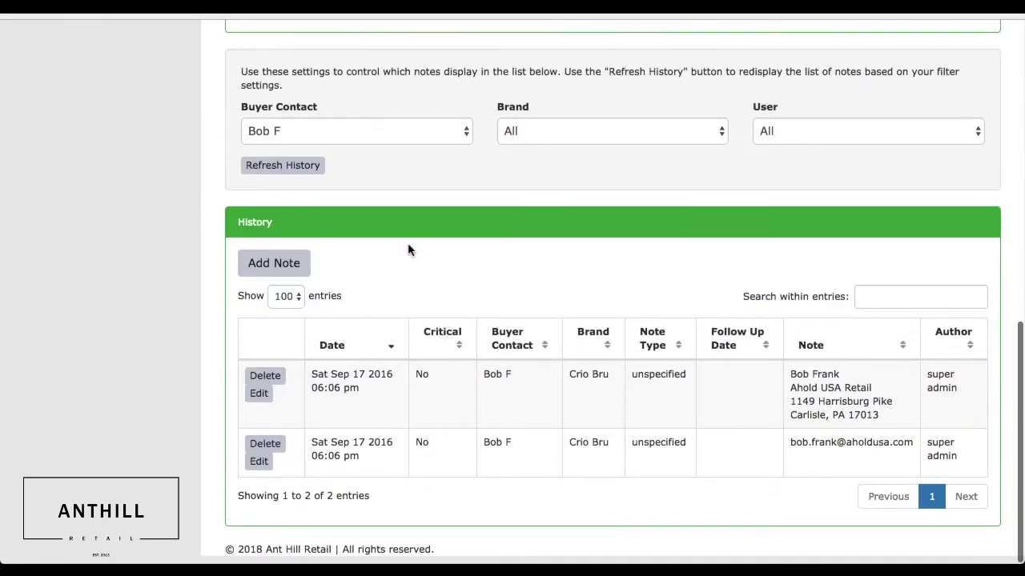
pyautogui.click(281, 266)
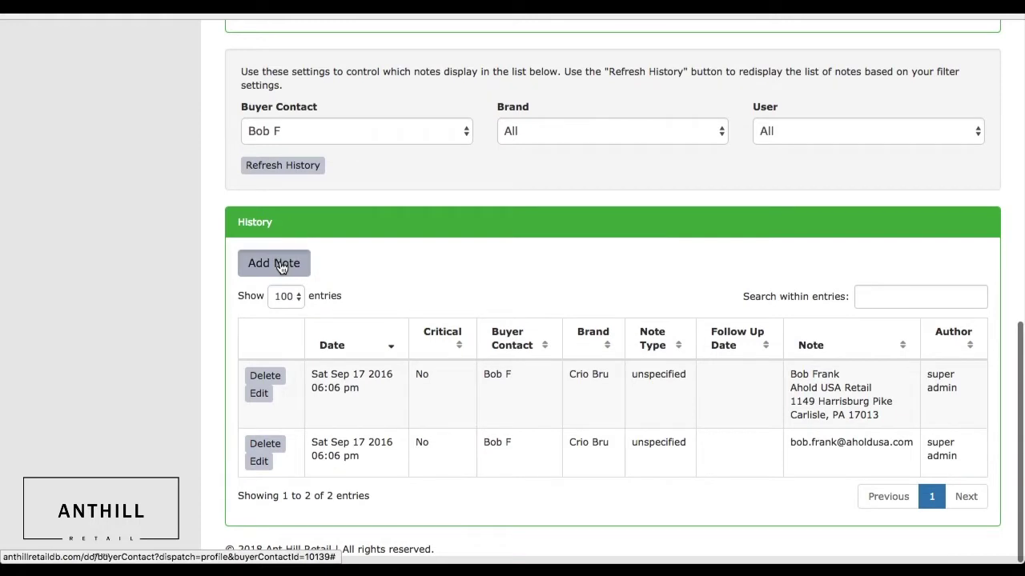
pyautogui.scroll(-2, 349, 422)
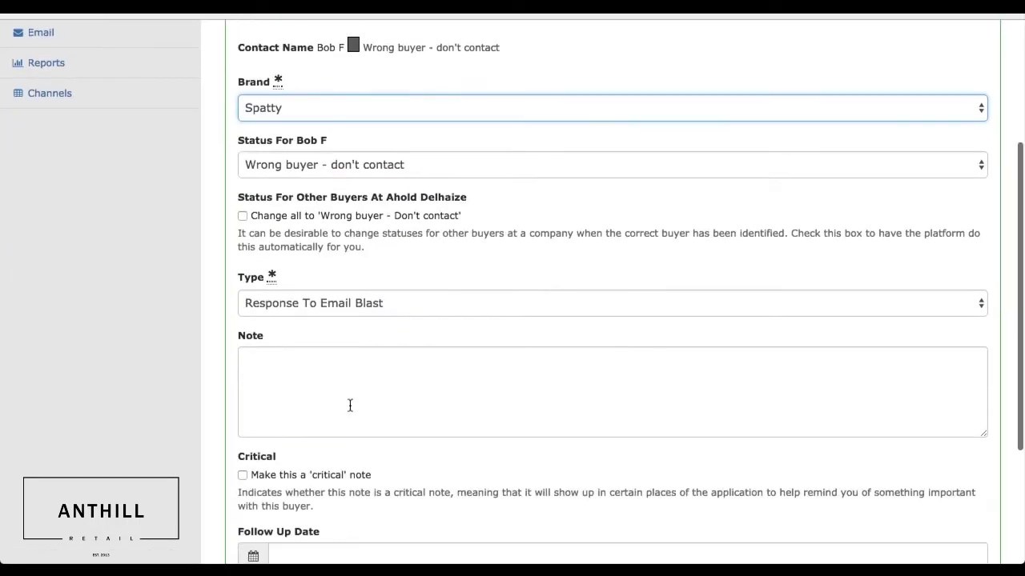
# Try the Pool and Right buyer - no response statuses for the contact in the Spatty note.
pyautogui.click(373, 165)
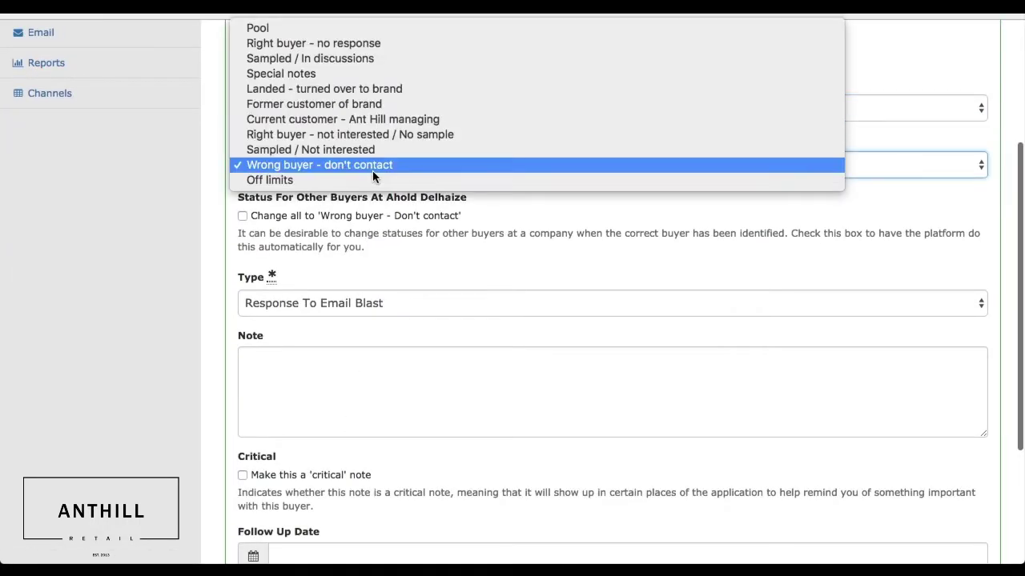
pyautogui.click(367, 28)
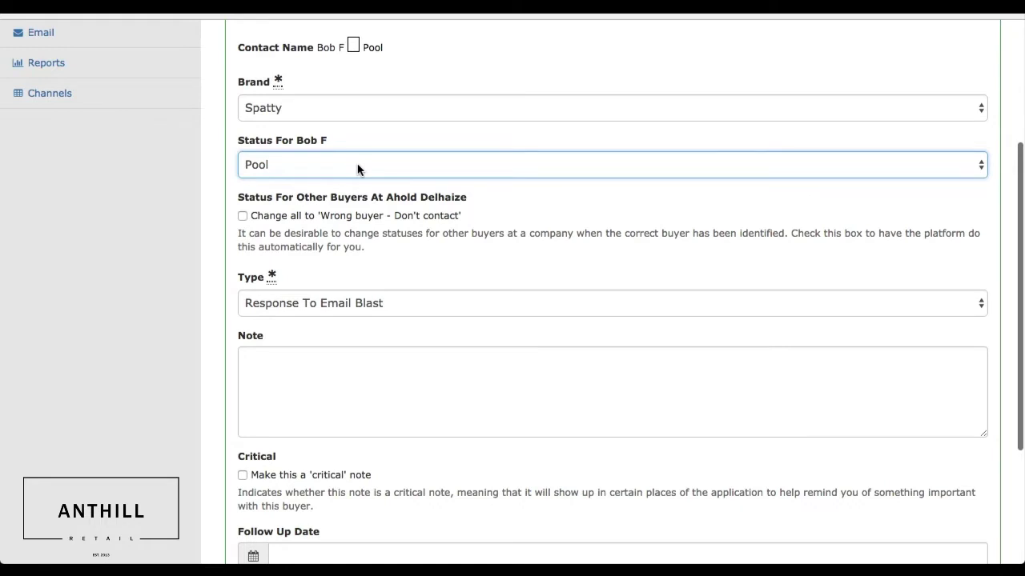
pyautogui.click(358, 169)
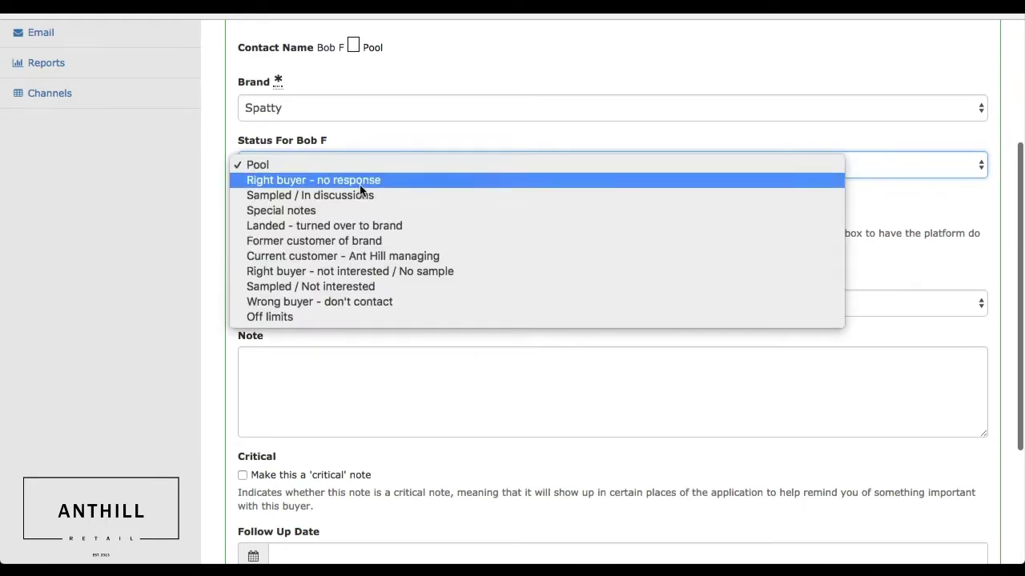
pyautogui.click(365, 181)
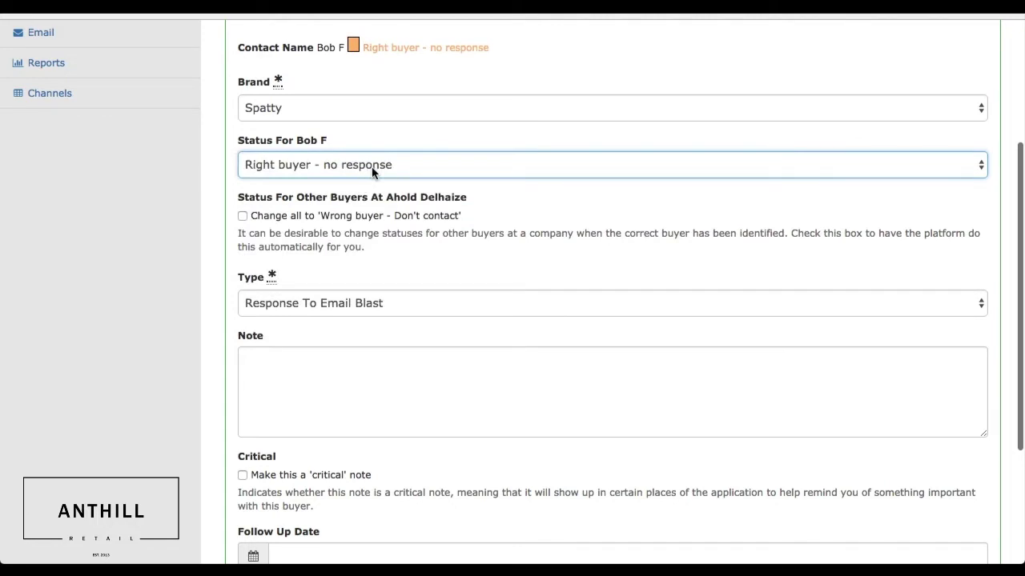
# Set the contact's status for the Spatty brand to Sampled / In discussions.
pyautogui.click(372, 167)
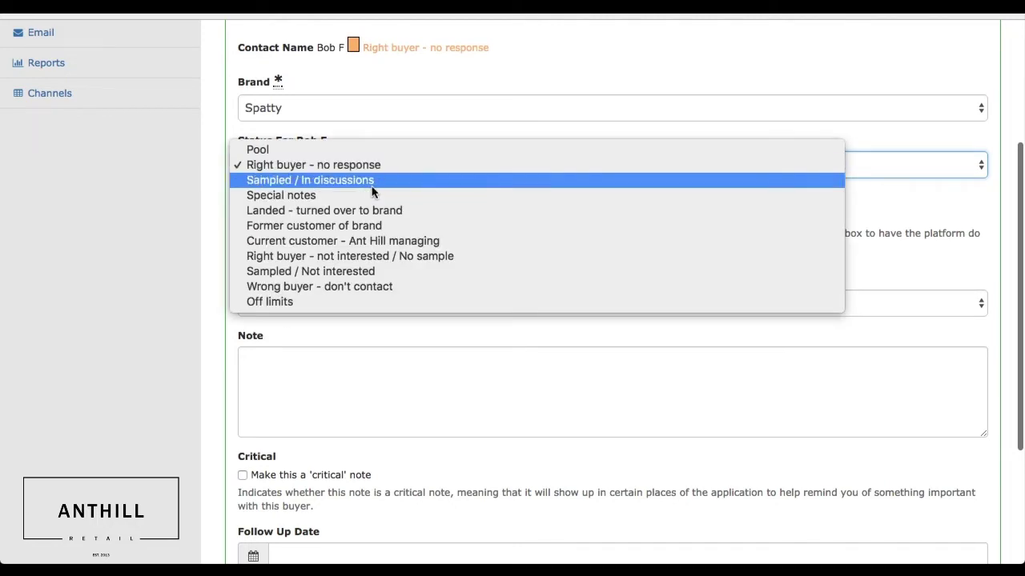
pyautogui.click(372, 183)
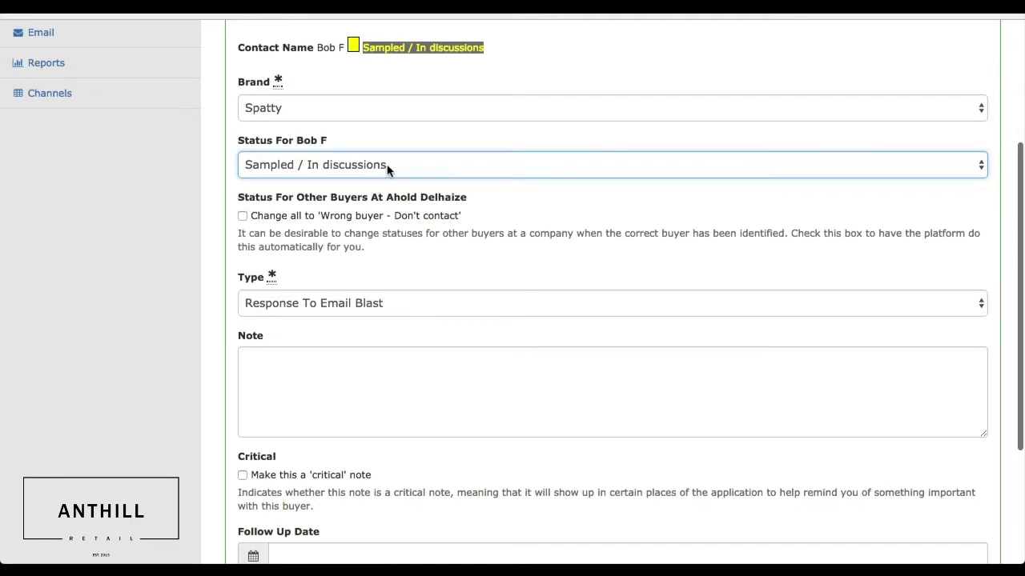
# Try the Special notes and Landed - turned over to brand statuses for the contact in the Spatty note.
pyautogui.click(387, 165)
pyautogui.click(382, 181)
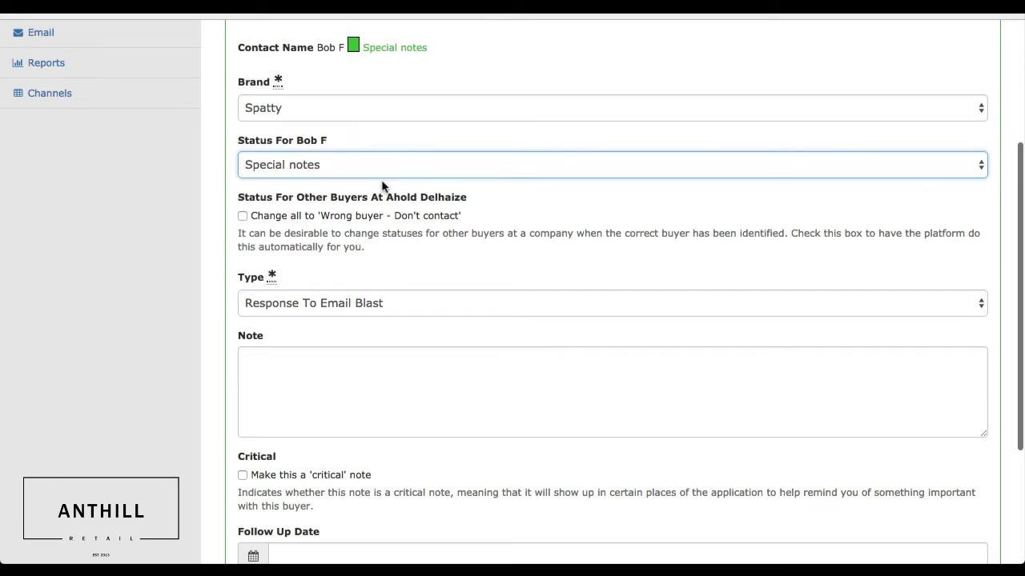
pyautogui.click(399, 169)
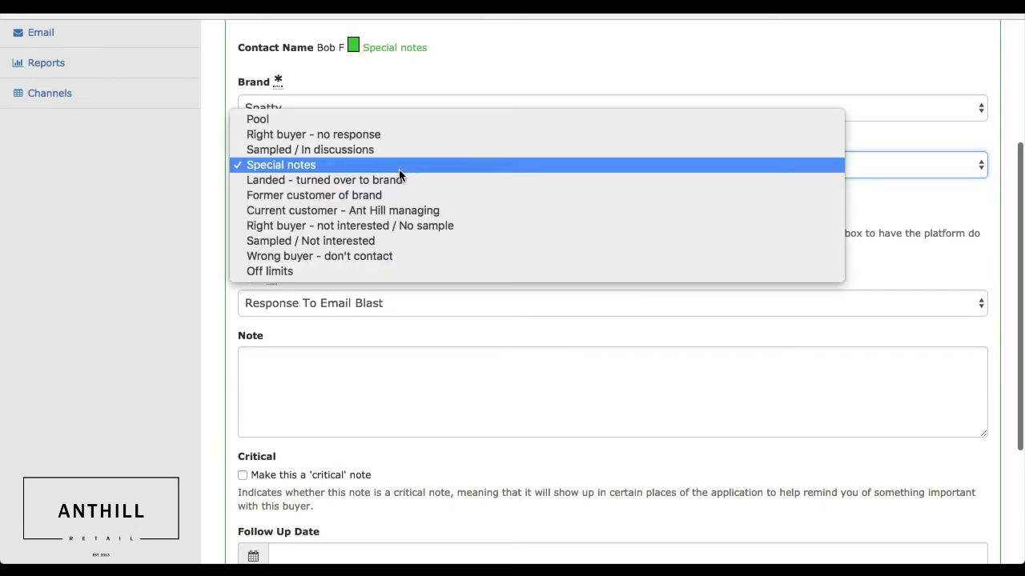
pyautogui.click(393, 179)
pyautogui.click(404, 168)
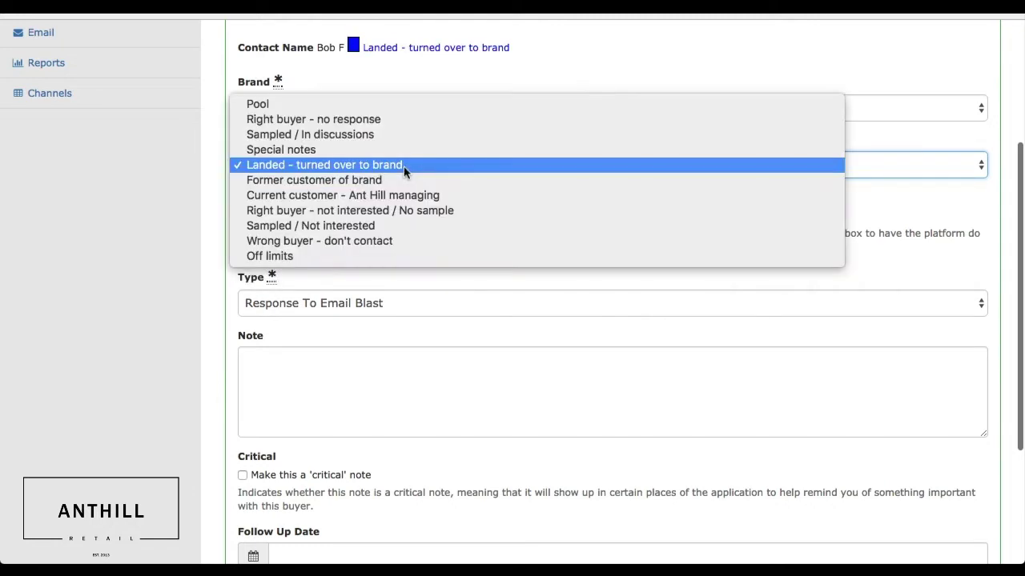
pyautogui.click(403, 167)
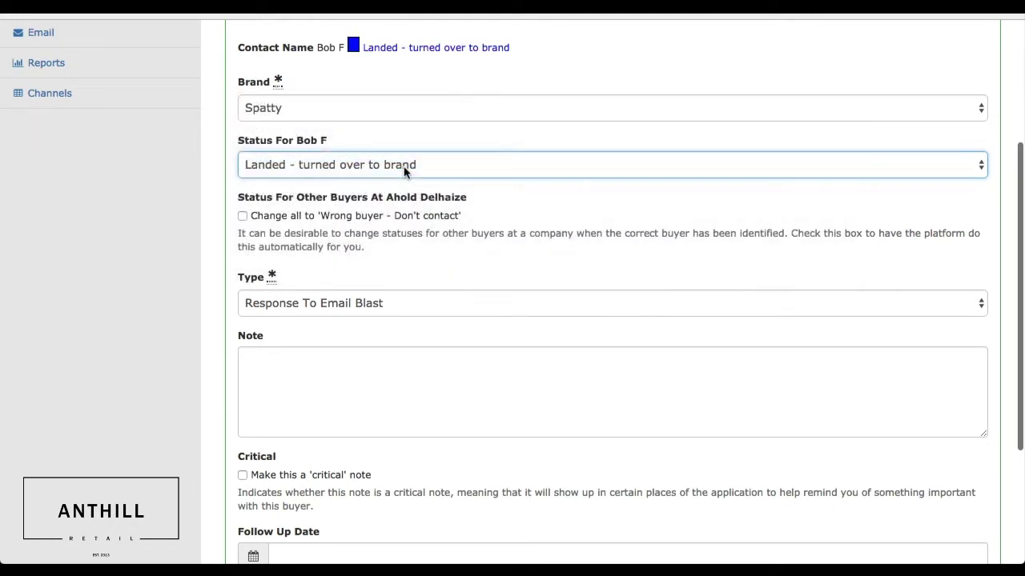
# Try the Former customer of brand and Current customer - Ant Hill managing statuses for the contact.
pyautogui.click(404, 167)
pyautogui.click(402, 181)
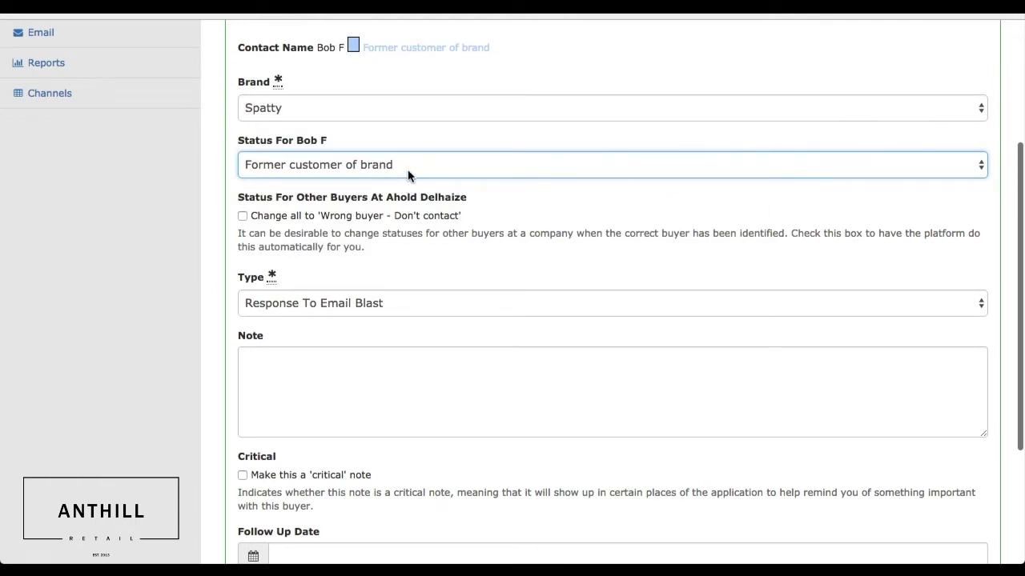
pyautogui.click(408, 171)
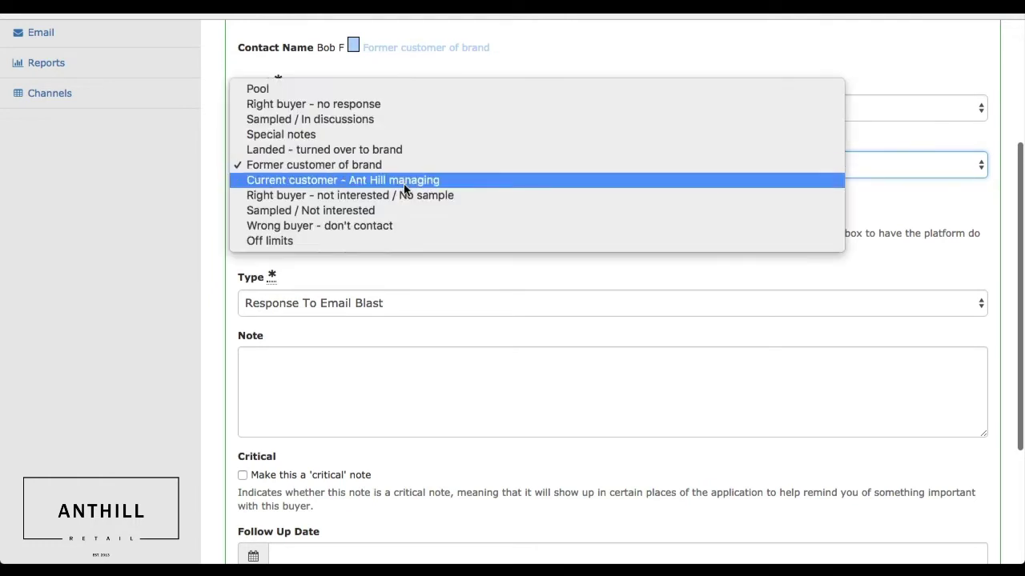
pyautogui.click(405, 186)
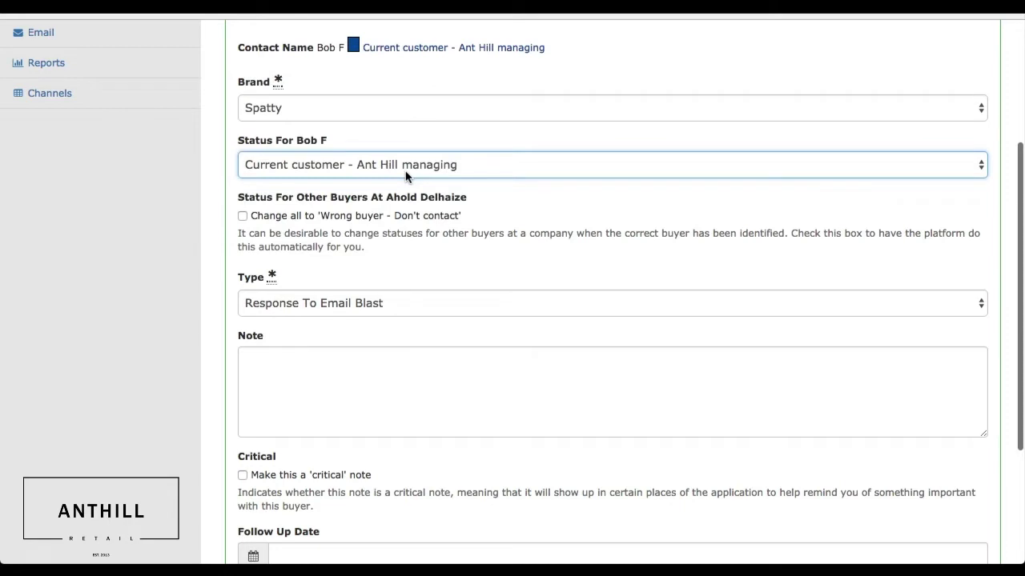
# Set the contact's Spatty status to Right buyer - not interested / No sample.
pyautogui.click(405, 177)
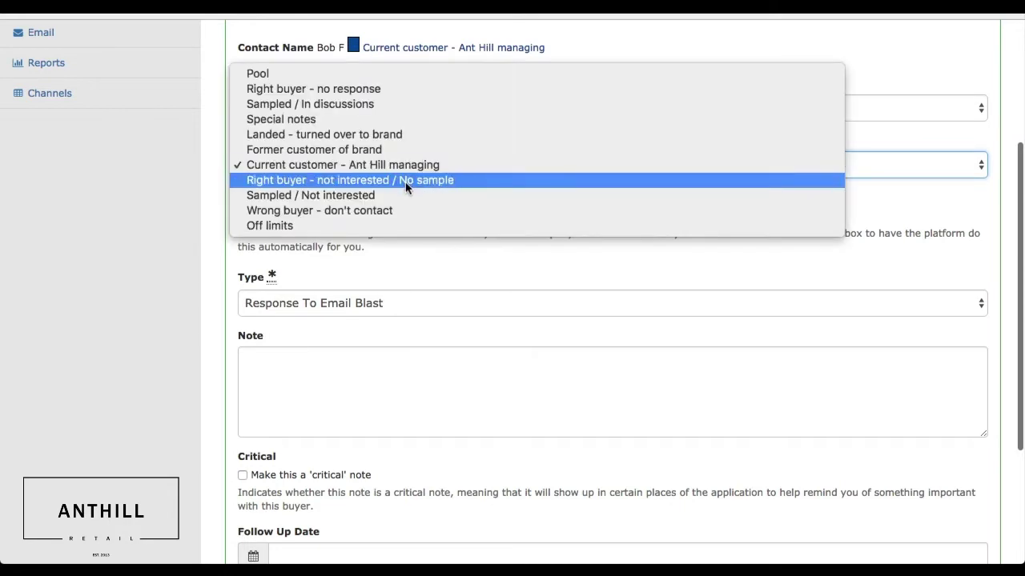
pyautogui.click(405, 183)
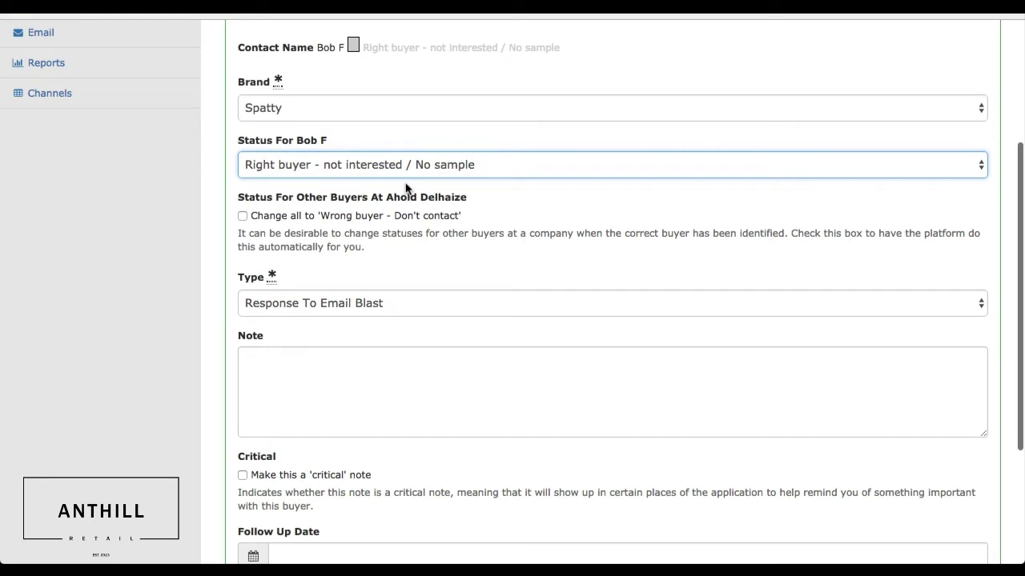
pyautogui.click(439, 165)
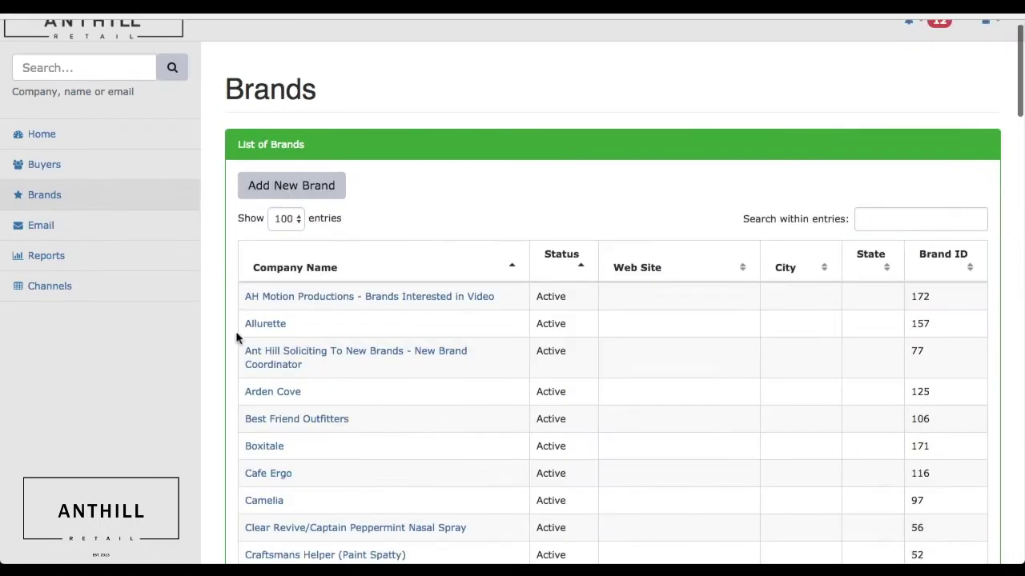
# Open the Invigorate brand from the list of brands and review its buyers with the yellow status.
pyautogui.scroll(-6, 235, 339)
pyautogui.click(293, 163)
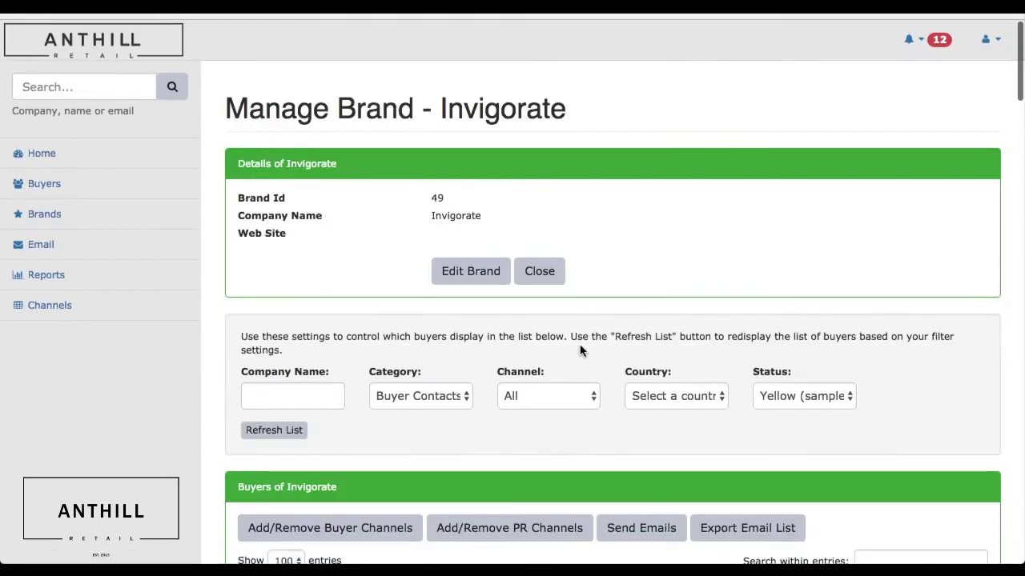
pyautogui.scroll(-5, 583, 347)
pyautogui.scroll(-15, 582, 350)
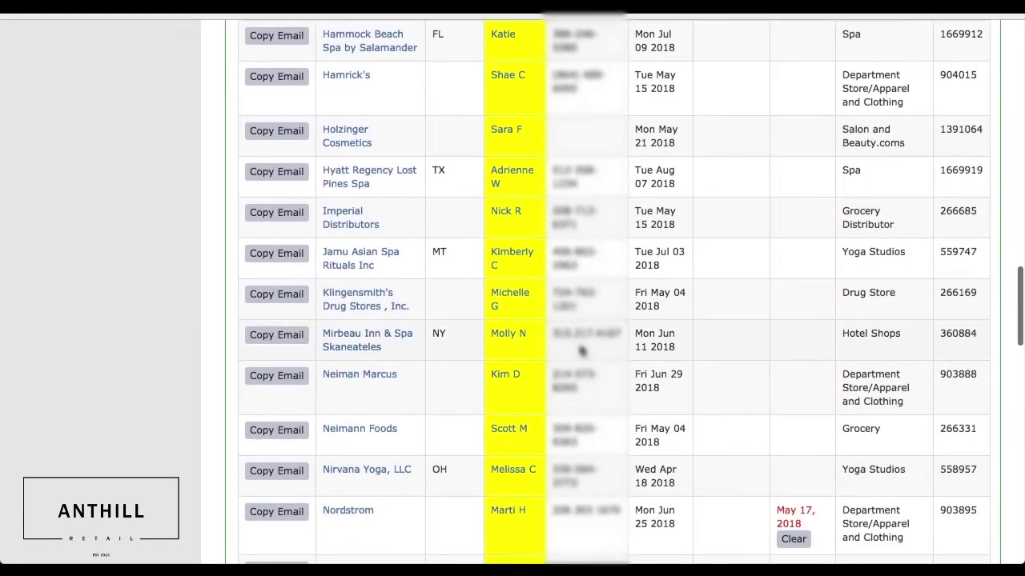
pyautogui.scroll(-5, 582, 349)
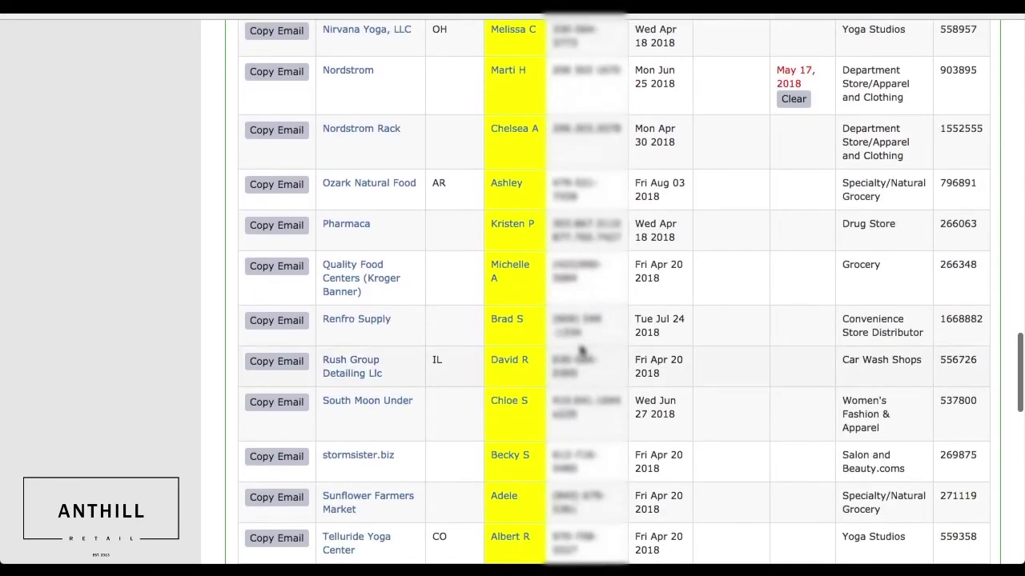
pyautogui.scroll(-5, 582, 349)
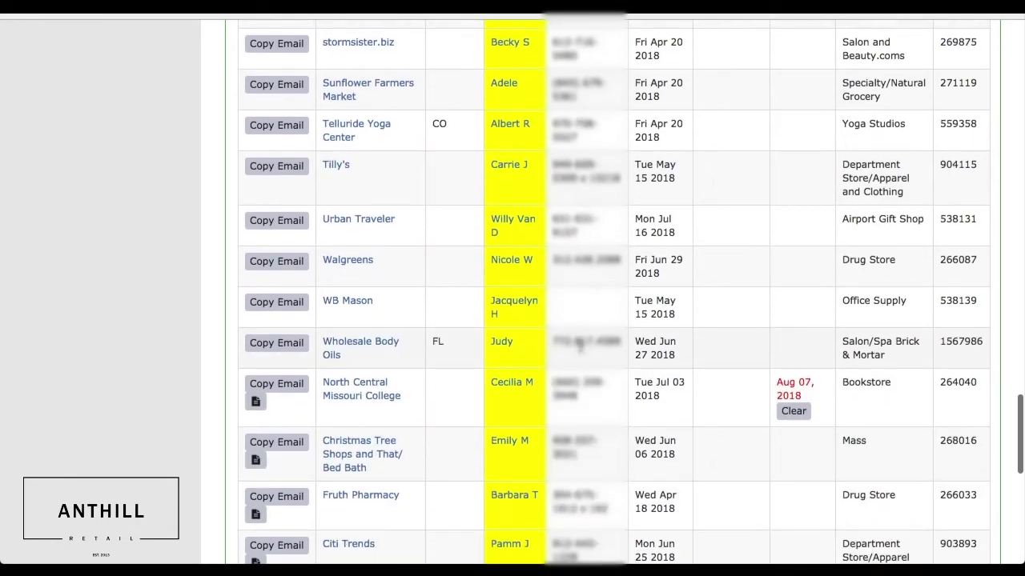
pyautogui.scroll(-5, 579, 343)
pyautogui.scroll(20, 579, 343)
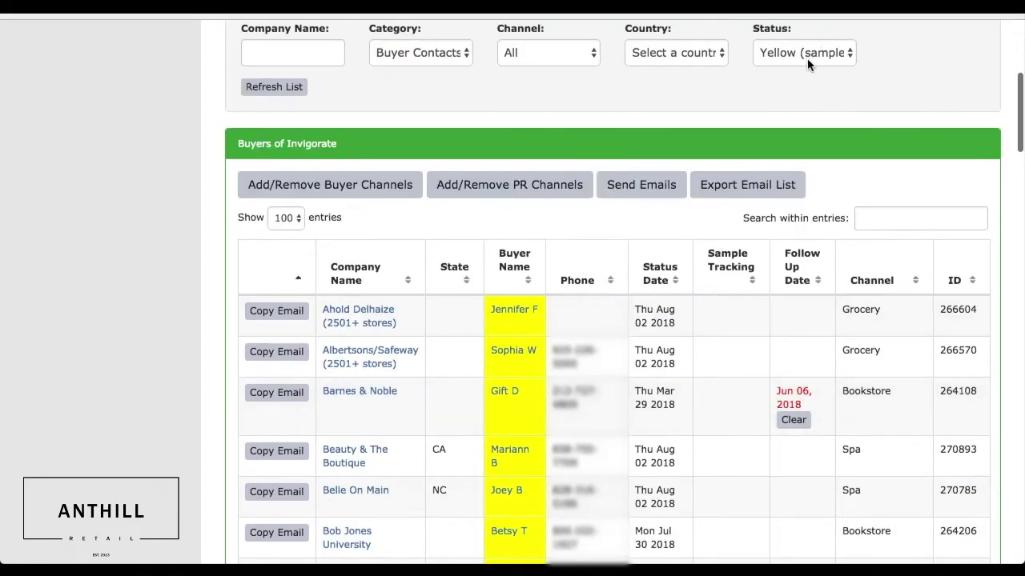
# Filter the Invigorate buyers by the green special status and look through the refreshed list.
pyautogui.click(806, 53)
pyautogui.click(717, 73)
pyautogui.click(268, 89)
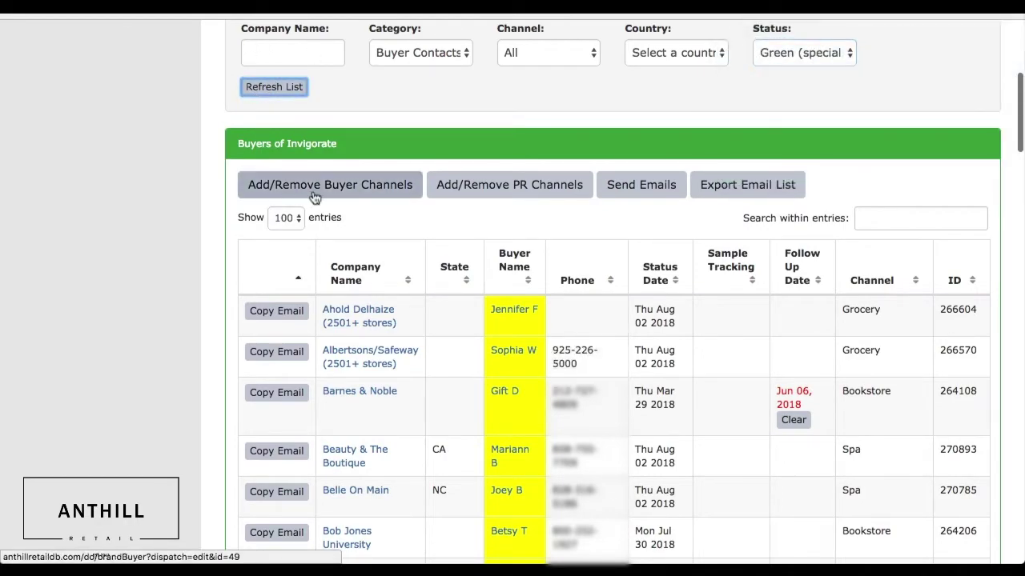
pyautogui.scroll(-6, 314, 198)
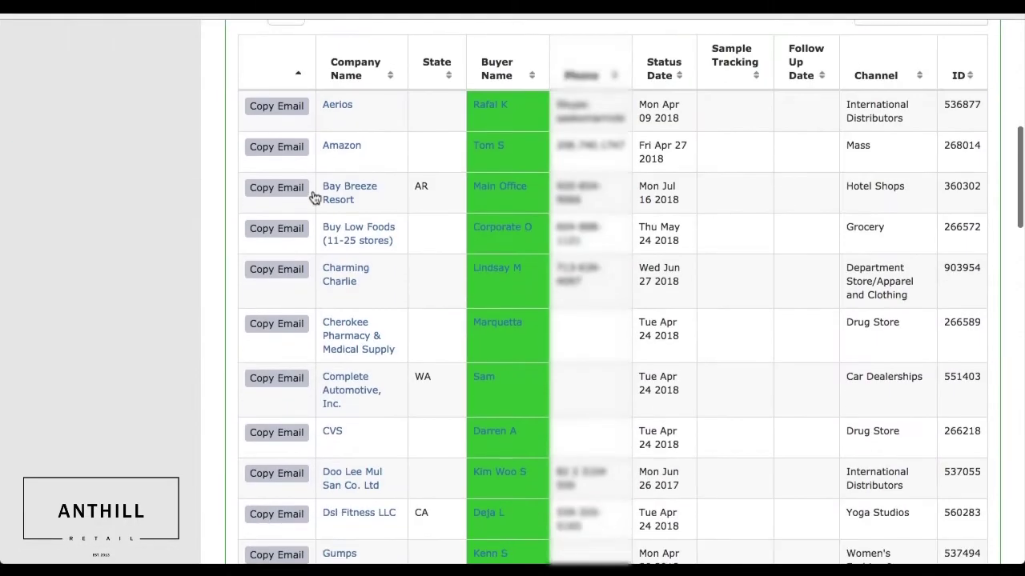
pyautogui.scroll(-9, 314, 198)
pyautogui.scroll(20, 313, 200)
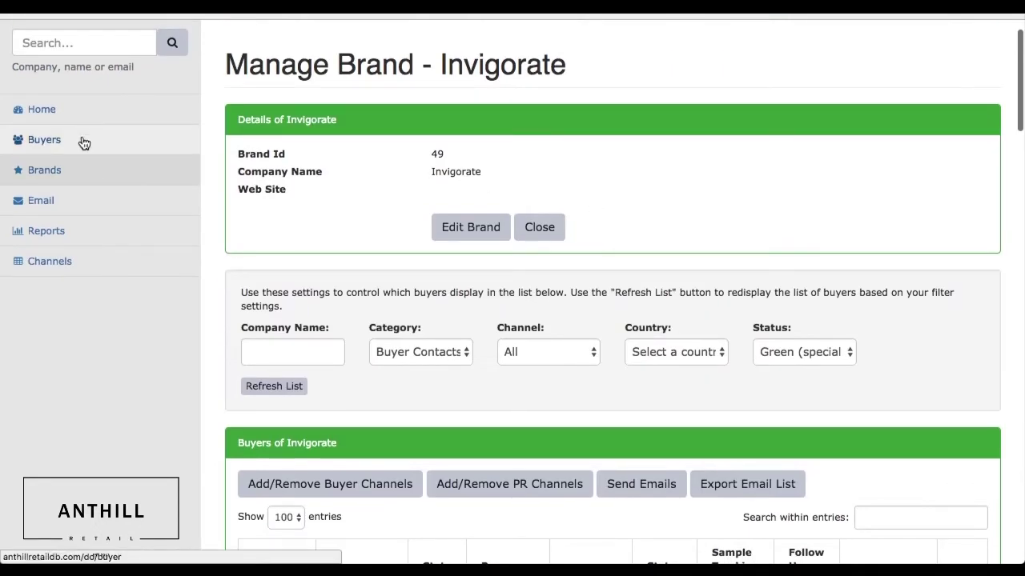
# Open the email template "Drug Store Fit - Invigorate's Patented Diffuser & Oil Blends" and review its body text, images and replacement tags.
pyautogui.click(86, 208)
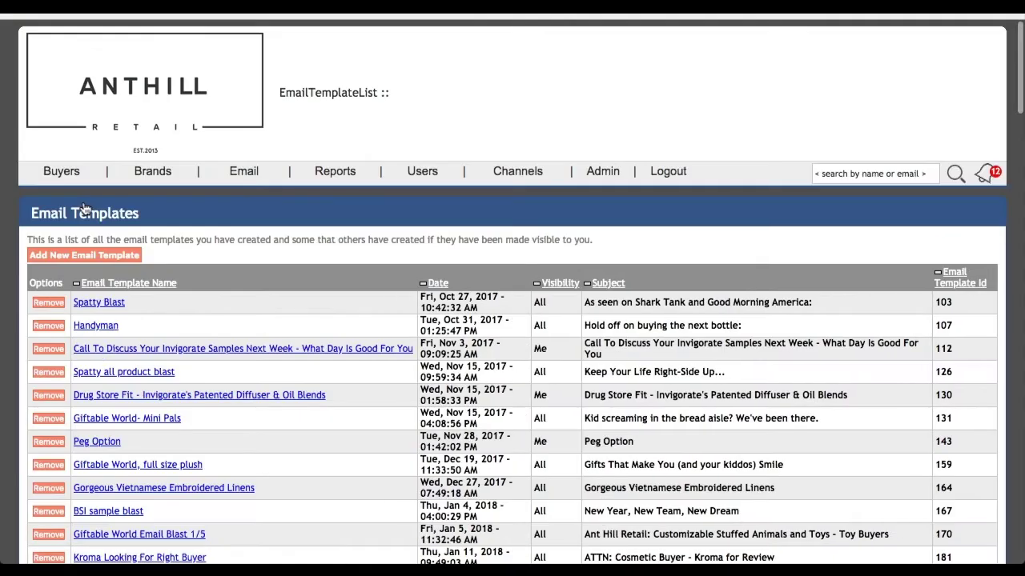
pyautogui.click(202, 400)
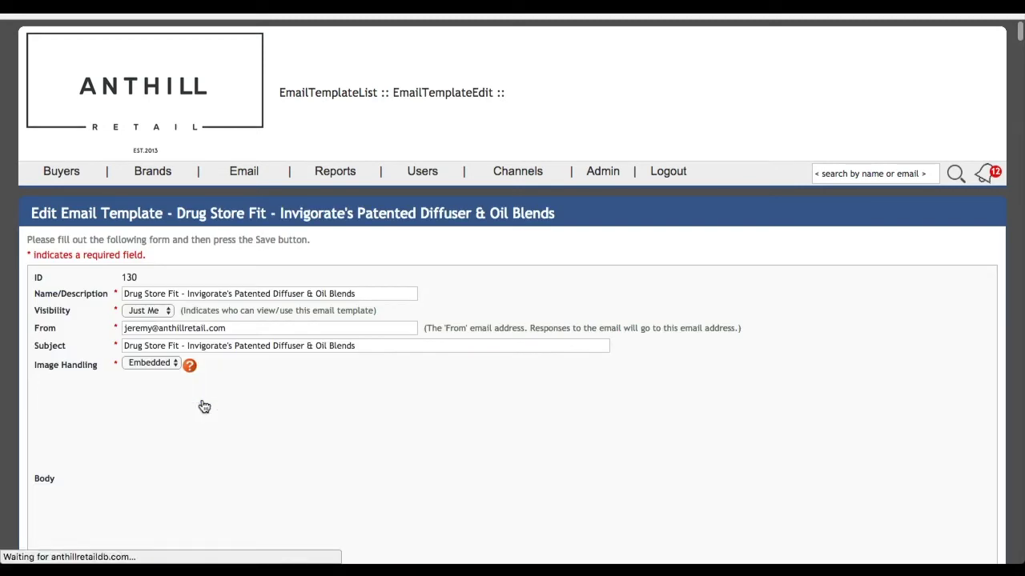
pyautogui.scroll(-3, 304, 418)
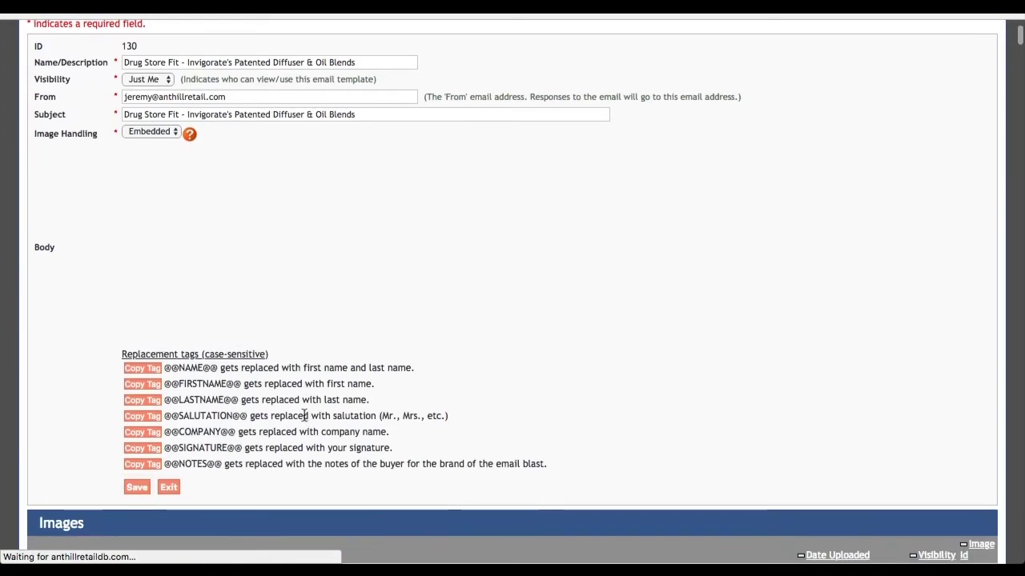
pyautogui.scroll(-2, 303, 415)
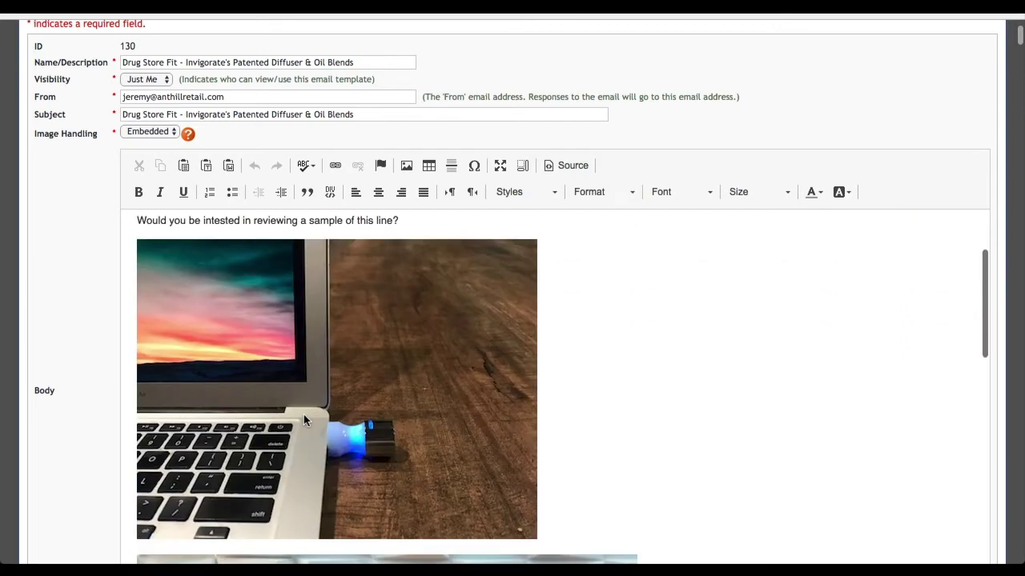
pyautogui.scroll(1, 303, 414)
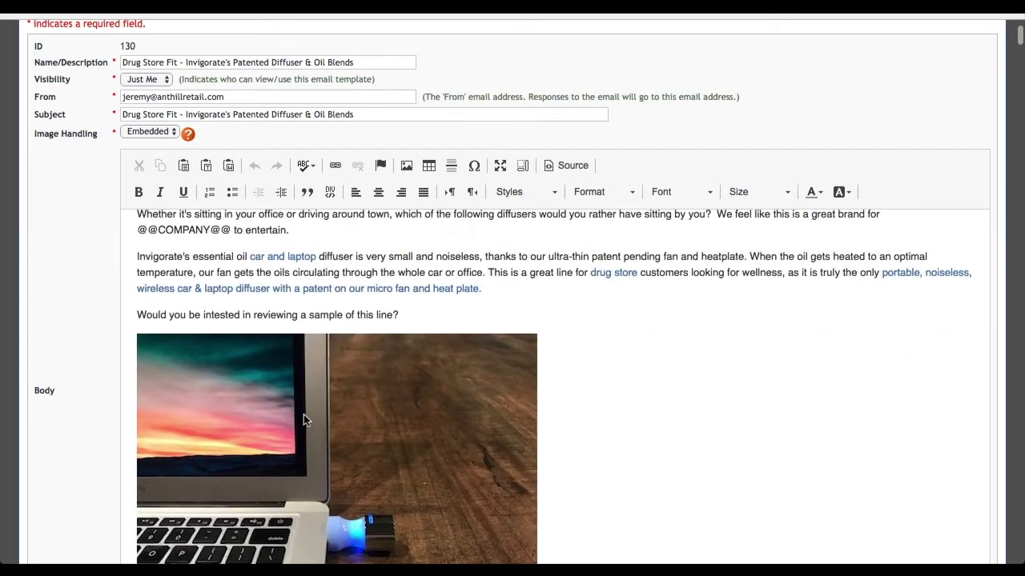
pyautogui.scroll(1, 303, 415)
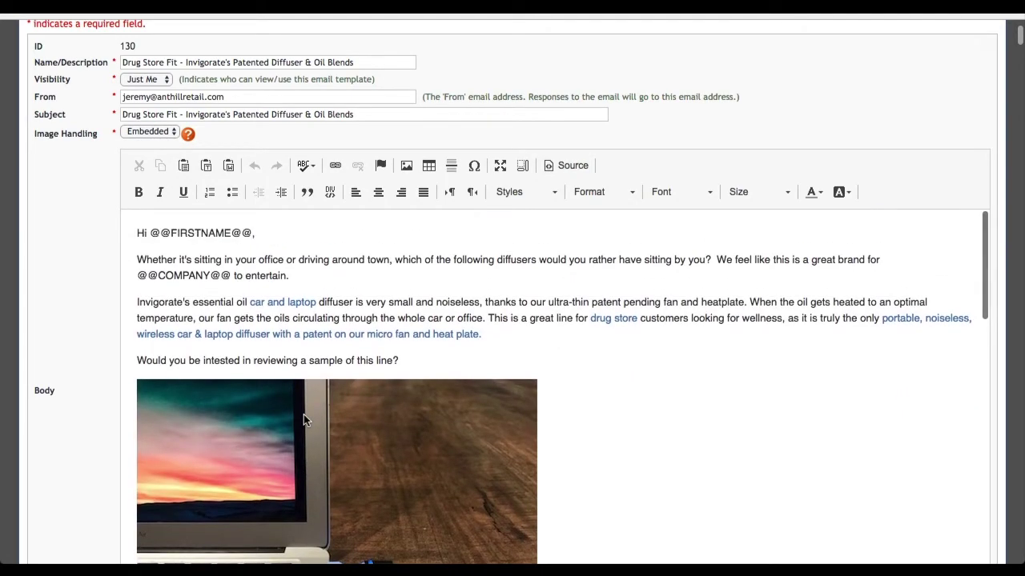
pyautogui.click(235, 276)
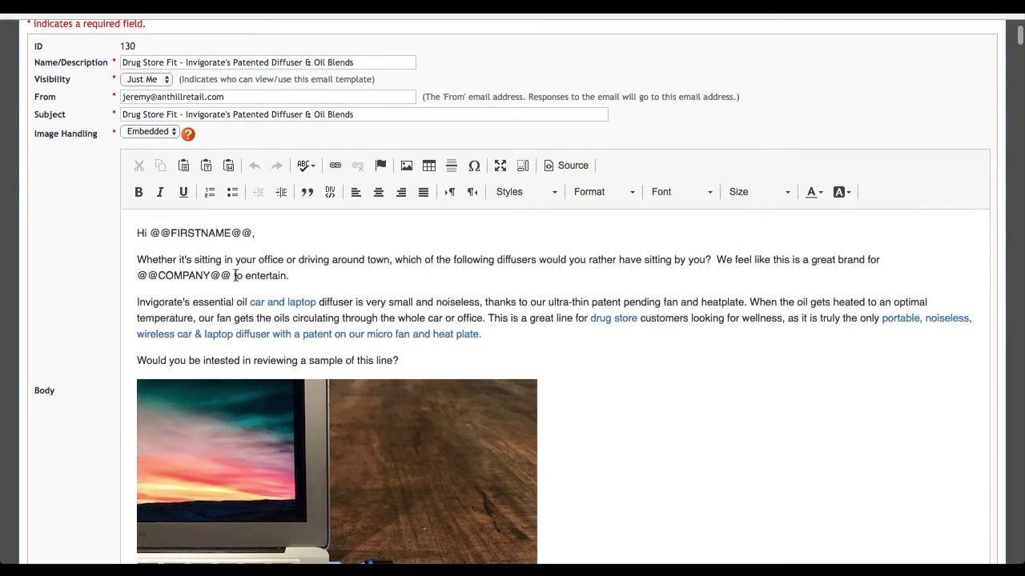
pyautogui.scroll(-10, 234, 275)
pyautogui.scroll(10, 235, 276)
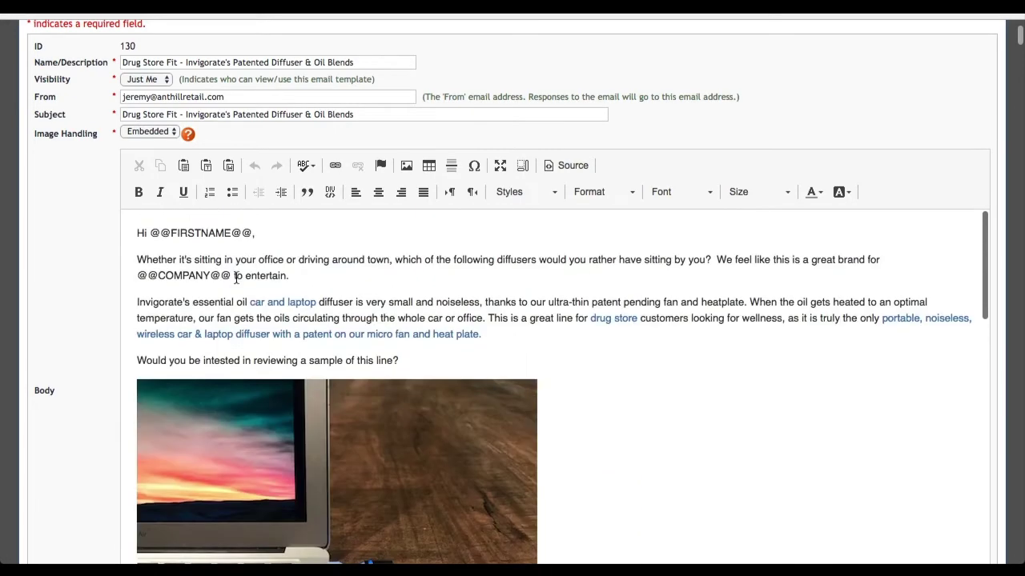
pyautogui.scroll(3, 236, 276)
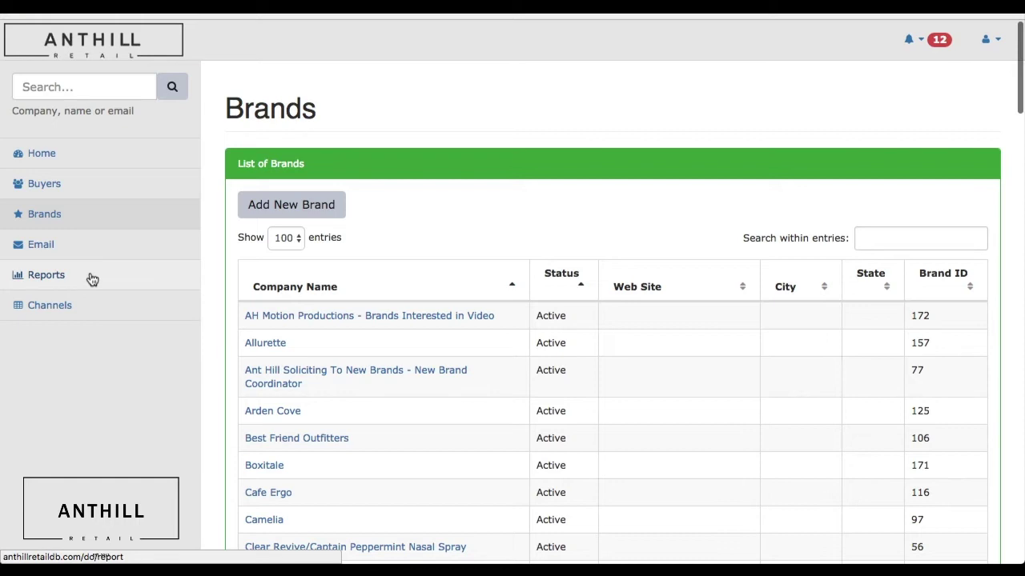
# Open the reports page and select Invigorate as the report brand.
pyautogui.click(92, 279)
pyautogui.click(326, 253)
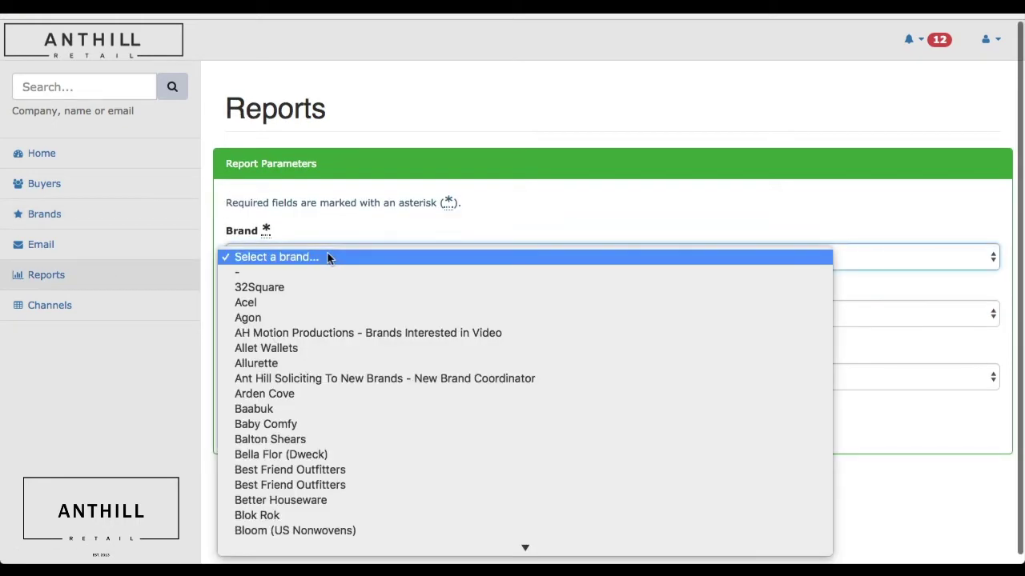
pyautogui.moveTo(344, 560)
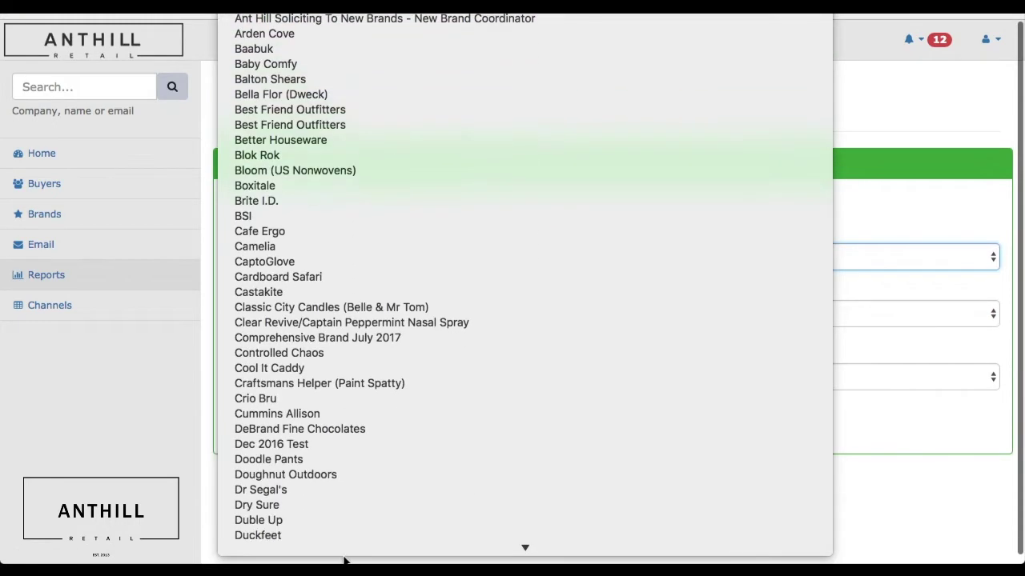
pyautogui.scroll(-5, 346, 443)
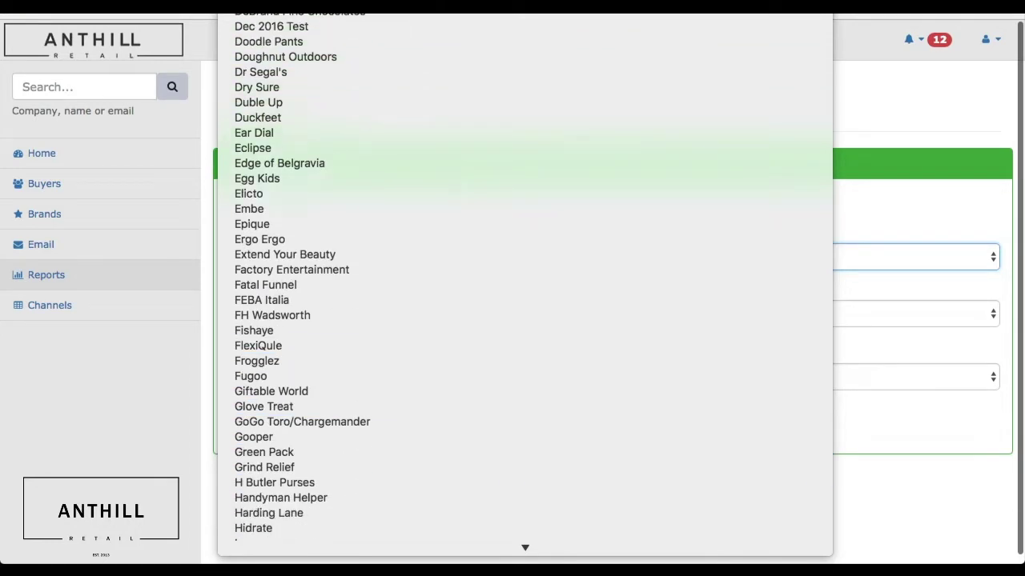
pyautogui.scroll(-4, 338, 528)
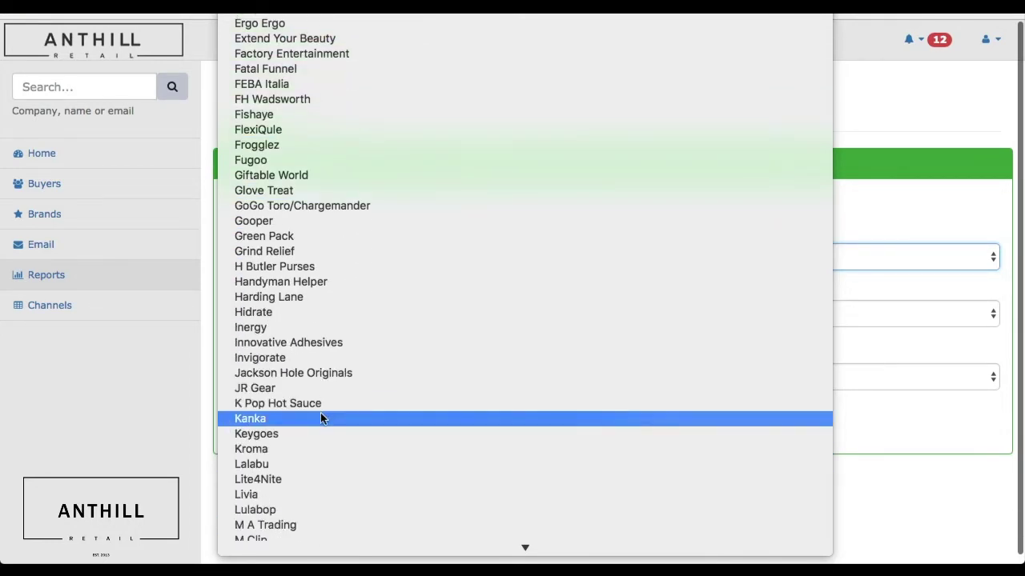
pyautogui.click(336, 357)
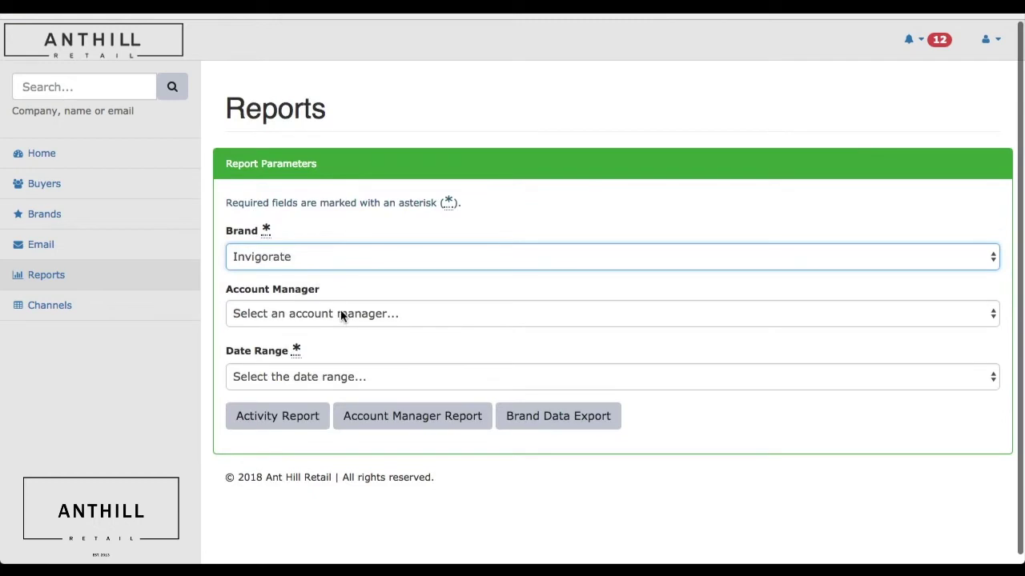
# Set the report's date range to All time, leaving the account manager unselected.
pyautogui.click(341, 315)
pyautogui.click(341, 323)
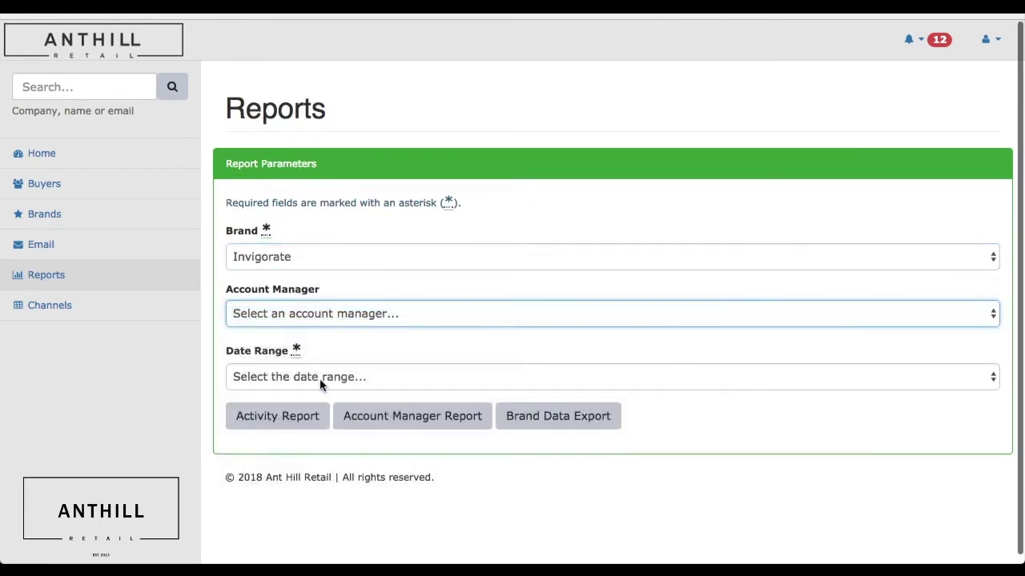
pyautogui.click(320, 378)
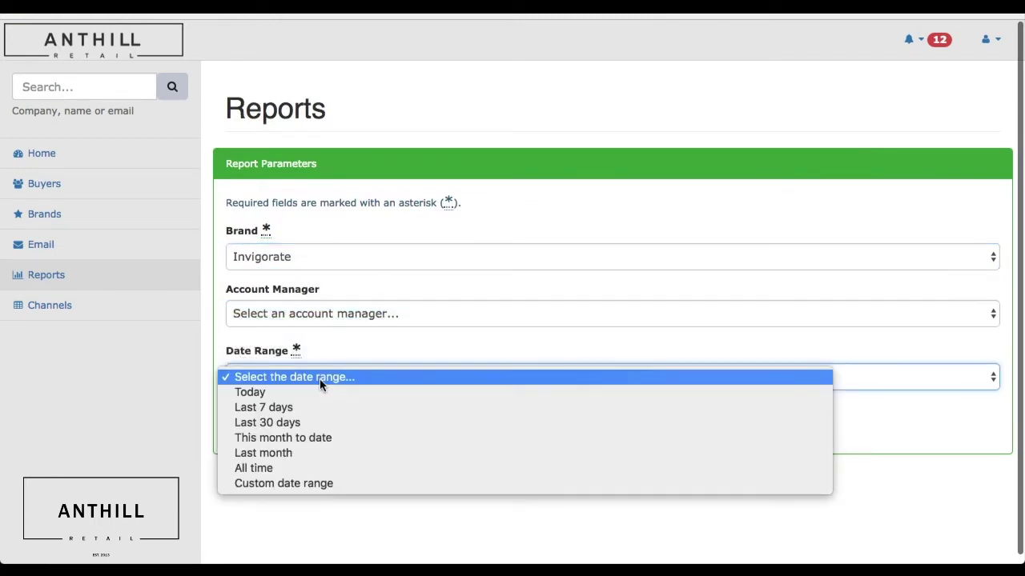
pyautogui.click(319, 467)
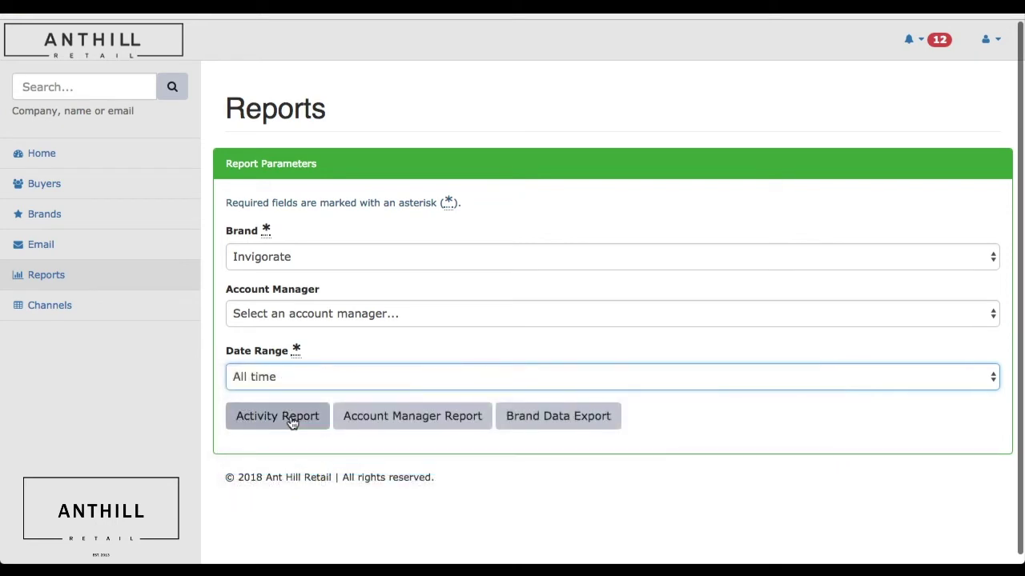
# Generate the all-time activity report for Invigorate and review its phone call volume and call type breakdown charts.
pyautogui.click(290, 418)
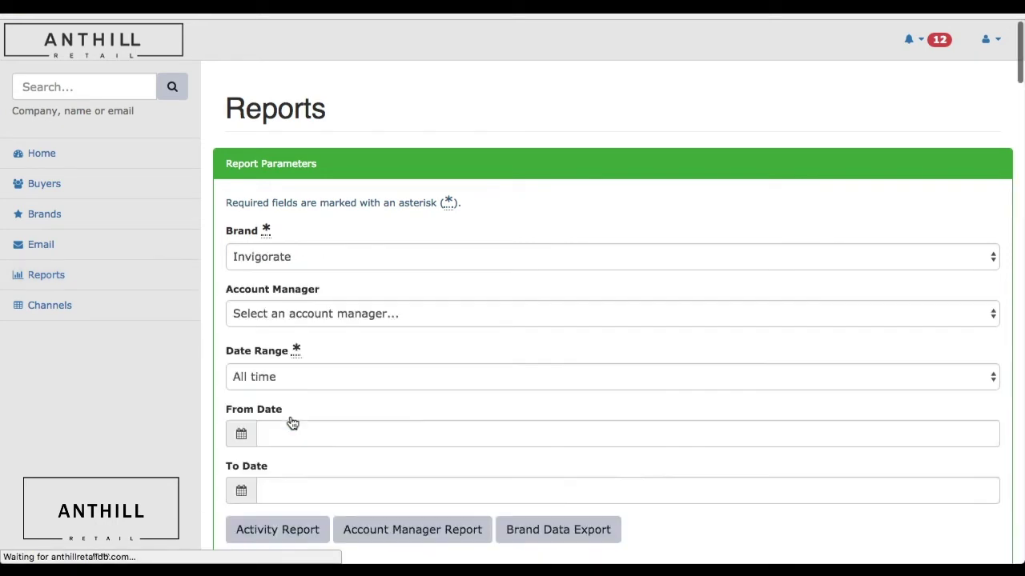
pyautogui.scroll(-5, 184, 398)
pyautogui.scroll(-3, 183, 397)
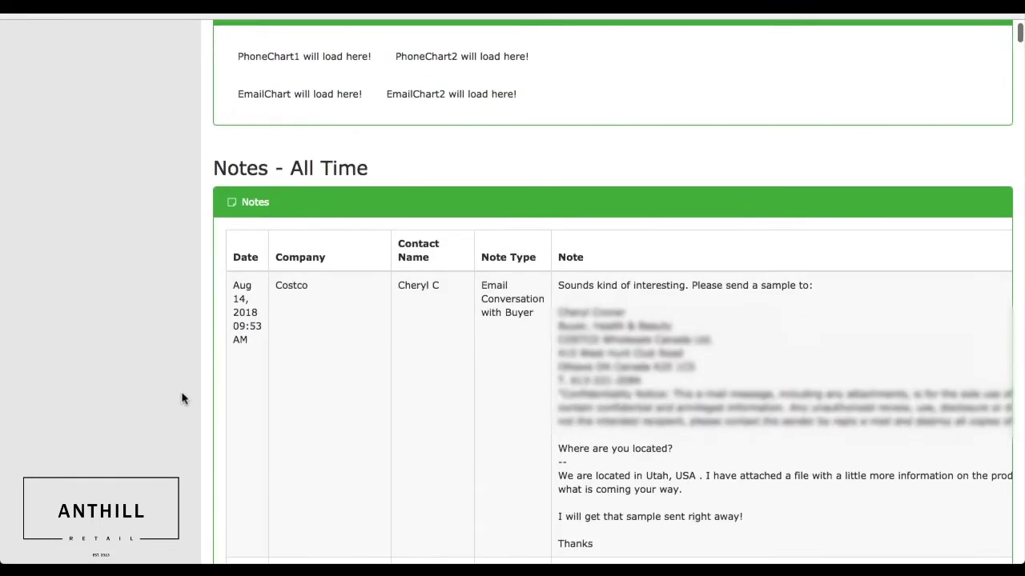
pyautogui.scroll(3, 183, 398)
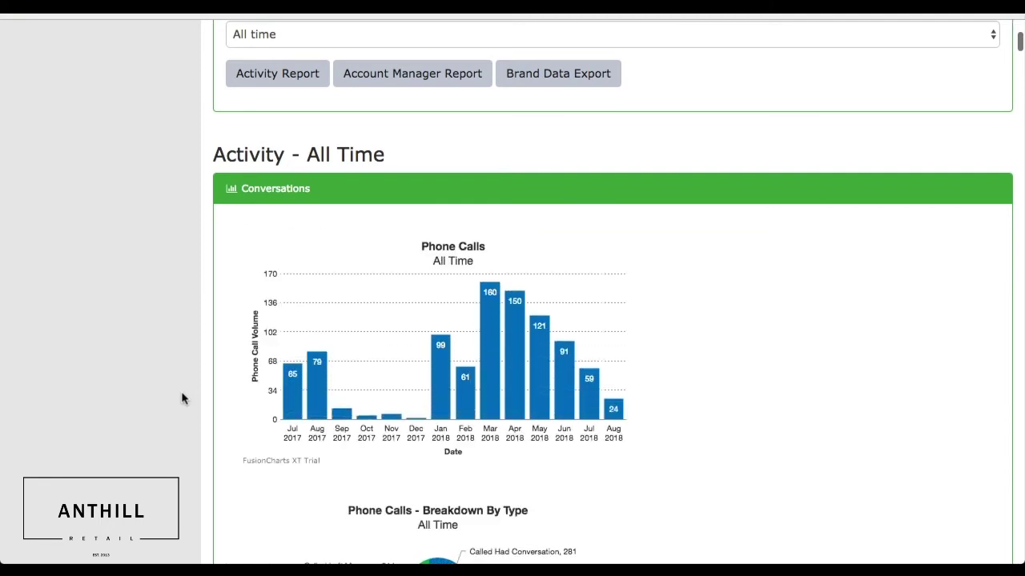
pyautogui.scroll(-4, 334, 361)
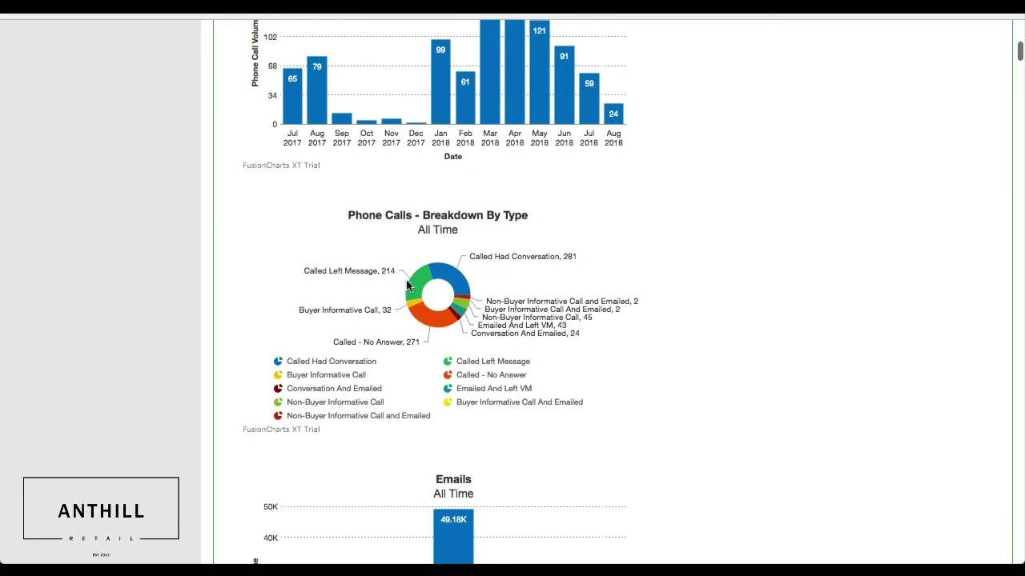
pyautogui.moveTo(414, 289)
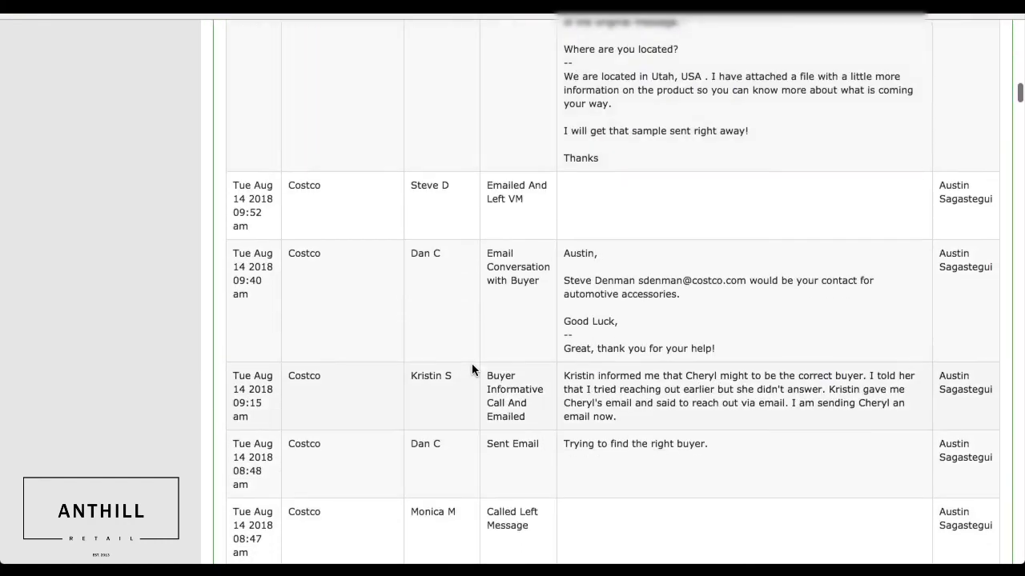
# Read through the report's notes table, covering companies, contacts, note types and logged conversations.
pyautogui.scroll(-2, 472, 369)
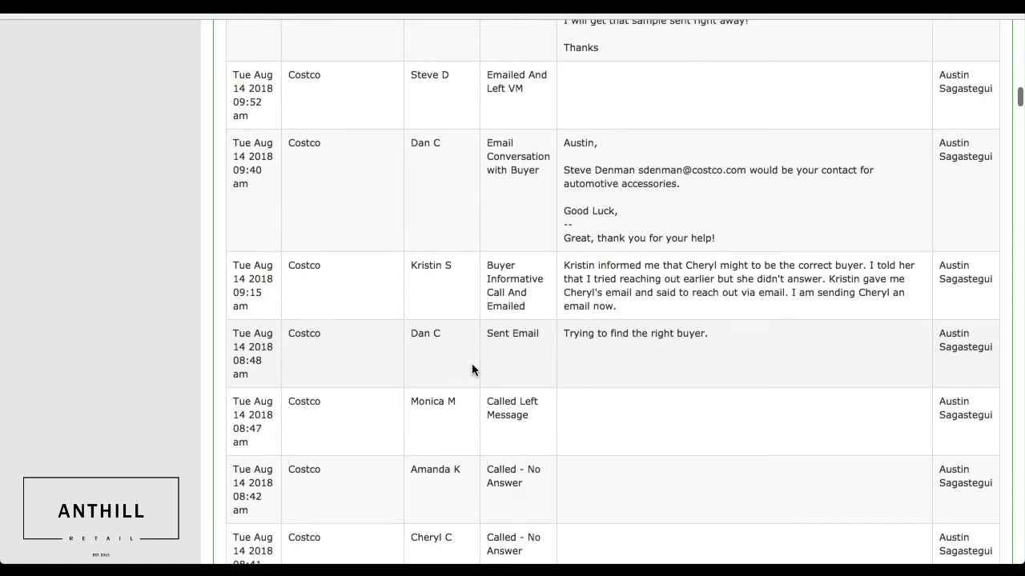
pyautogui.scroll(-3, 472, 368)
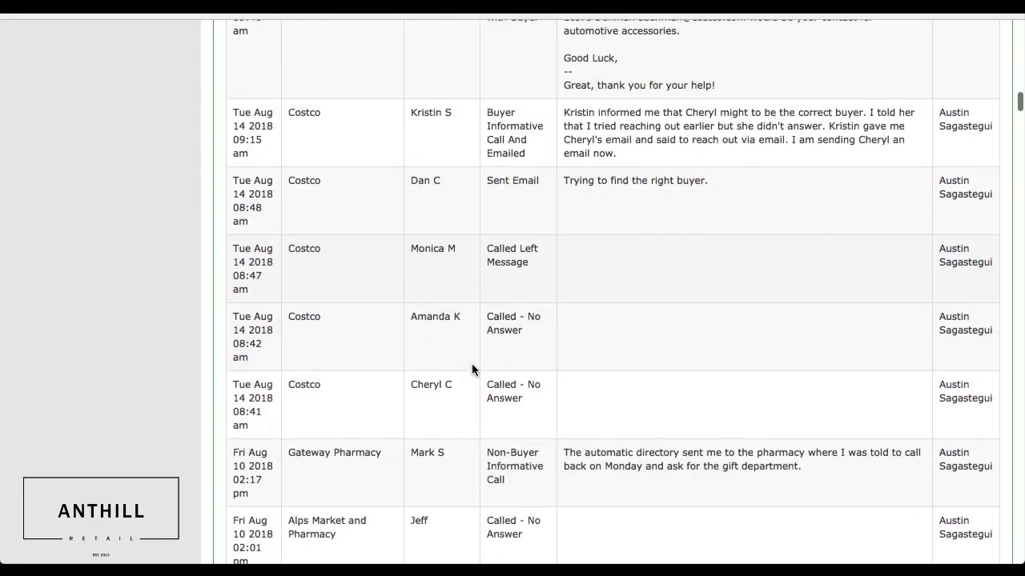
pyautogui.scroll(-20, 472, 370)
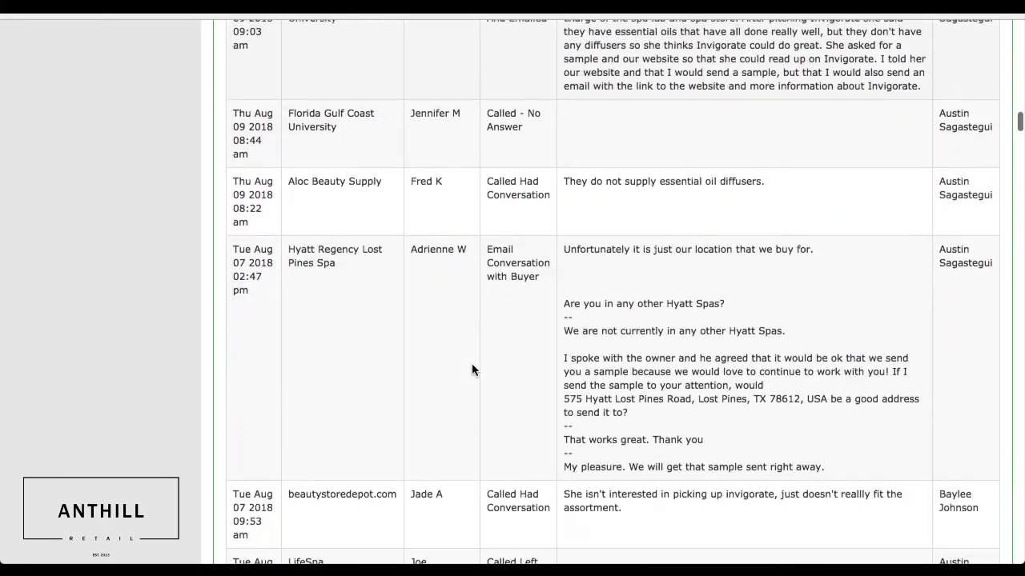
pyautogui.scroll(-20, 472, 370)
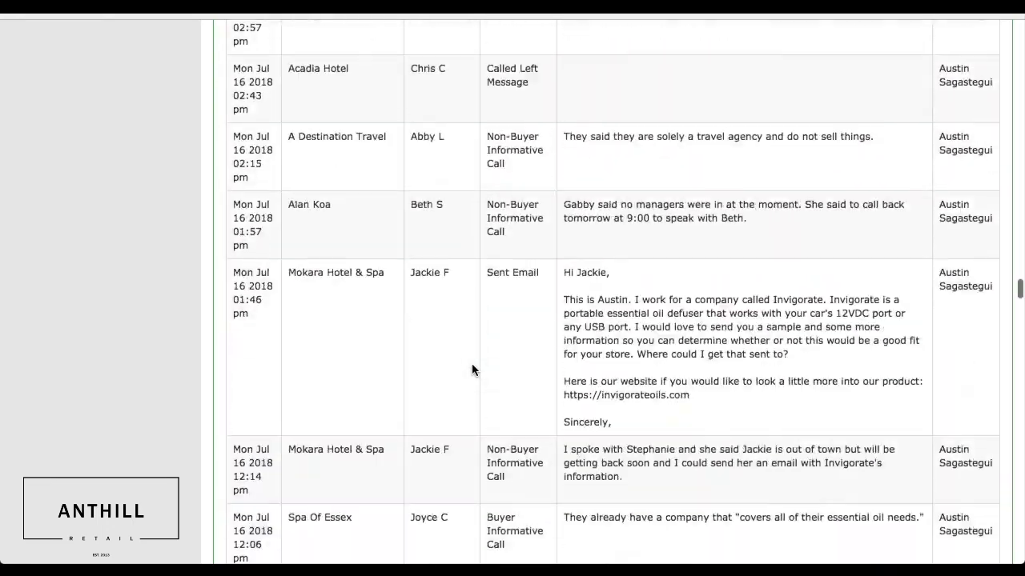
# Examine the Contact Status chart in the Status Report, inspecting the bars for the individual contact statuses.
pyautogui.scroll(-15, 472, 369)
pyautogui.scroll(5, 471, 369)
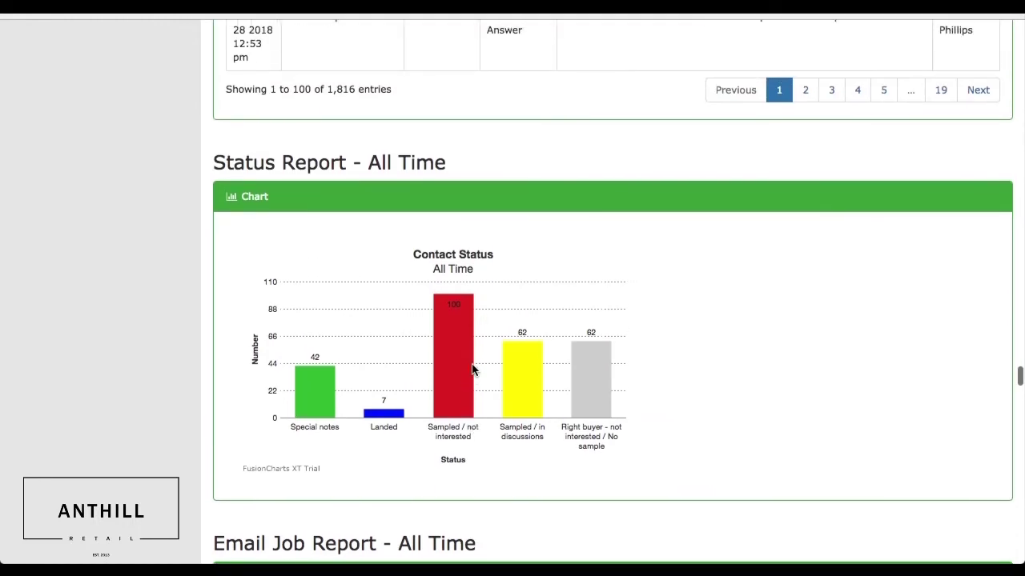
pyautogui.moveTo(439, 402)
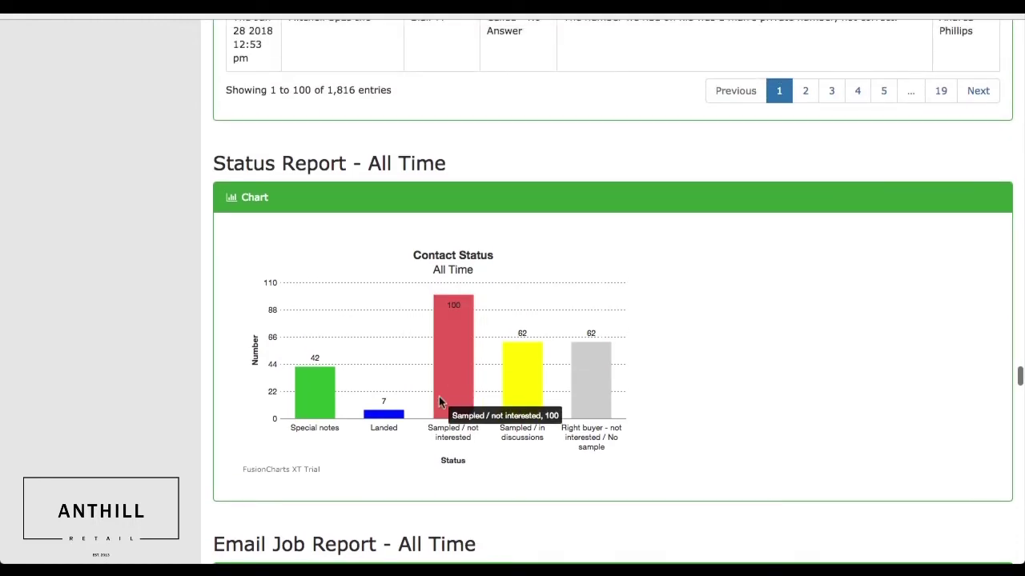
pyautogui.moveTo(508, 402)
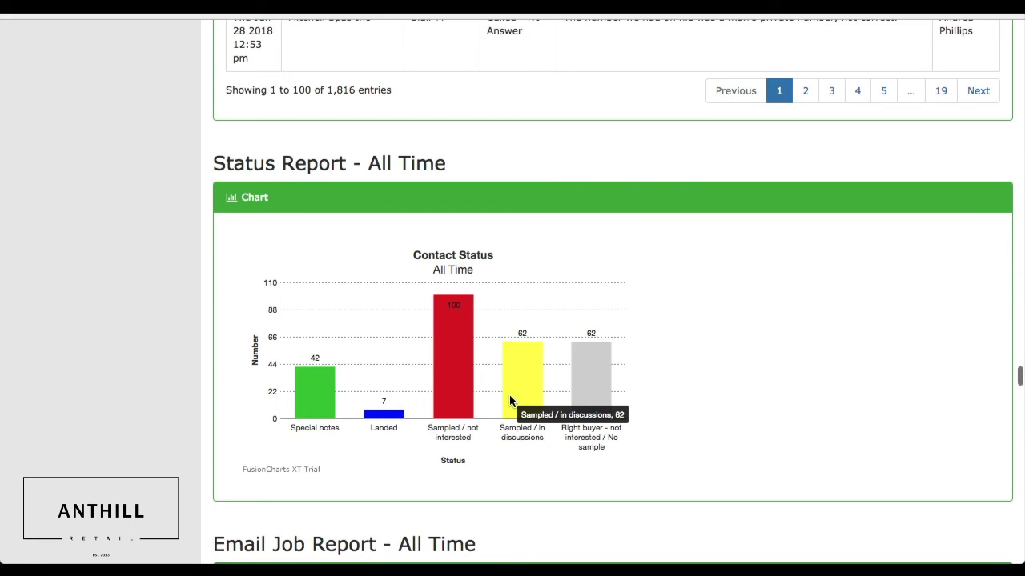
pyautogui.moveTo(300, 400)
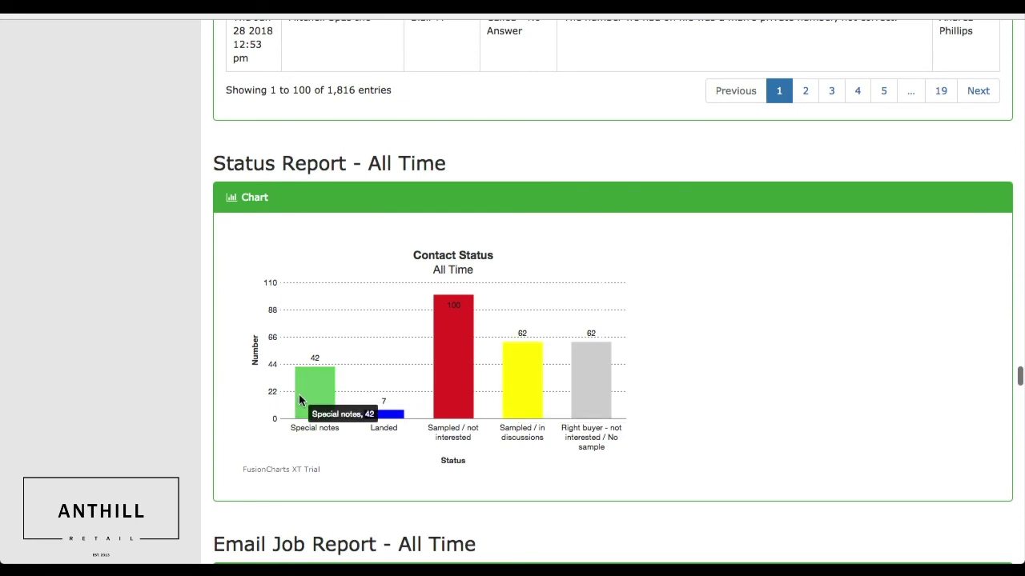
pyautogui.moveTo(450, 381)
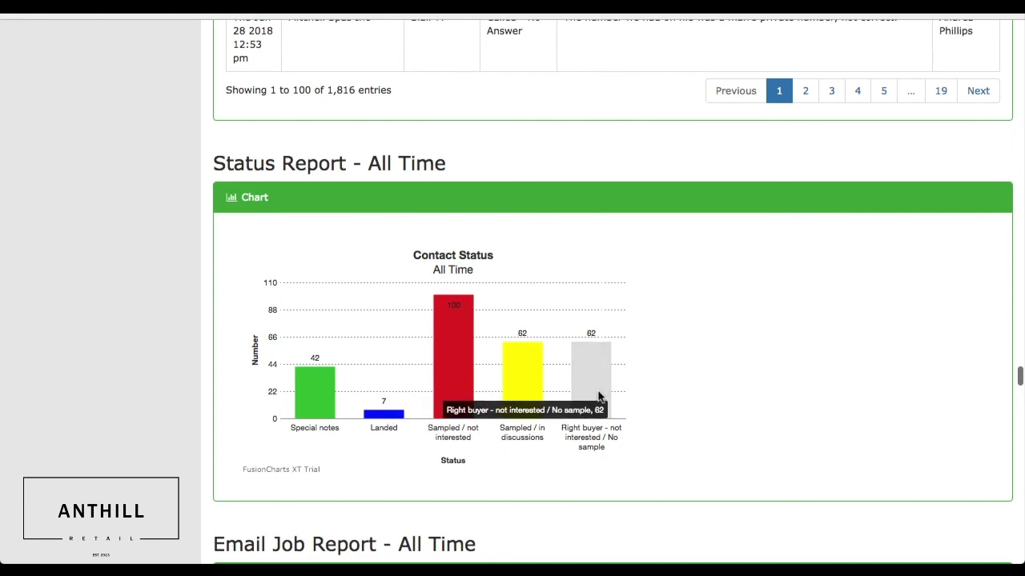
# Open the channels page and look through the list of buyer and PR channels.
pyautogui.scroll(20, 598, 396)
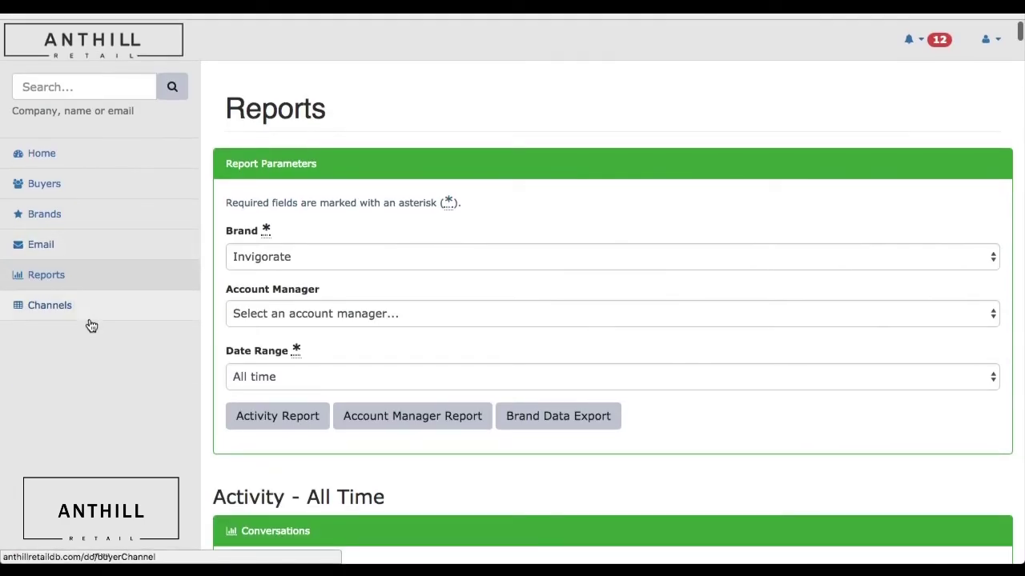
pyautogui.click(94, 313)
pyautogui.scroll(-20, 395, 270)
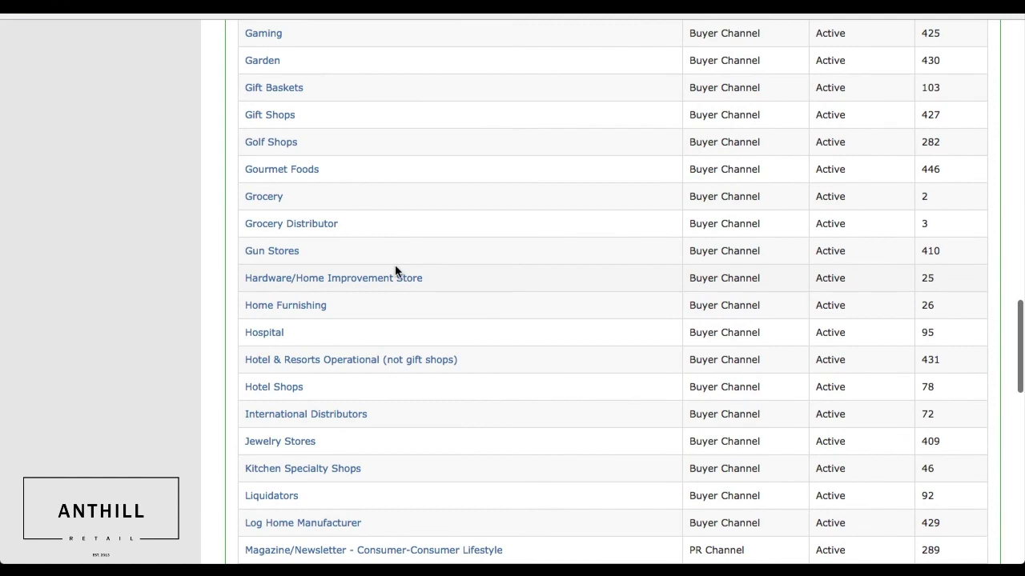
pyautogui.scroll(-7, 395, 270)
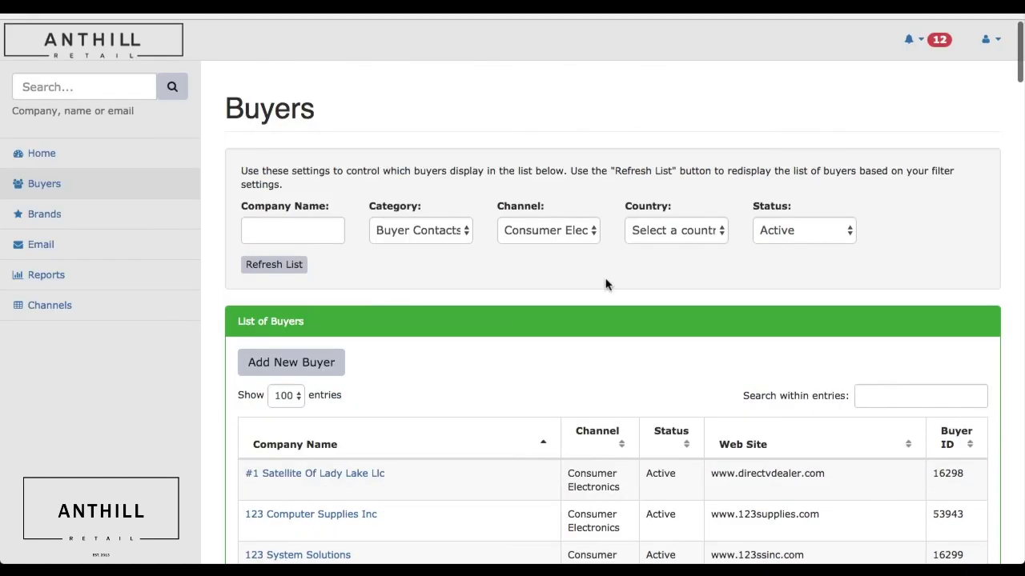